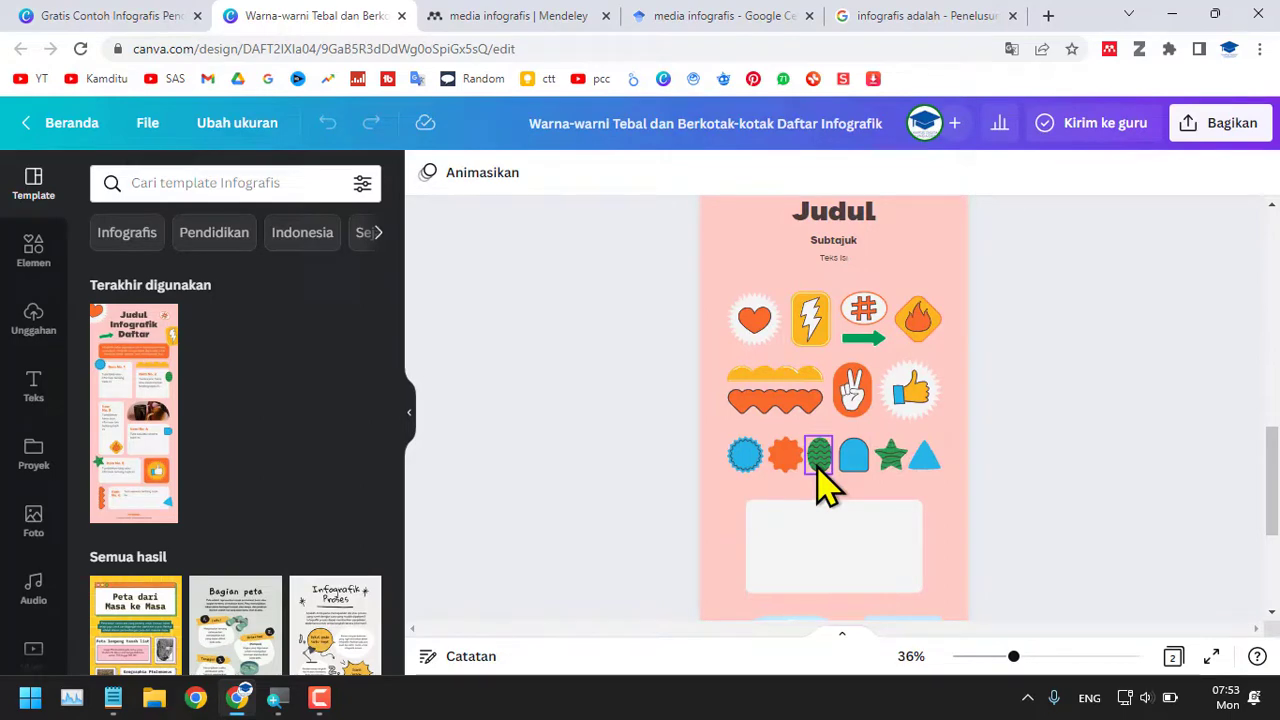
Look over both pages of the infographic template, including the item boxes and the spare graphic elements
scroll(818, 485, up, 5)
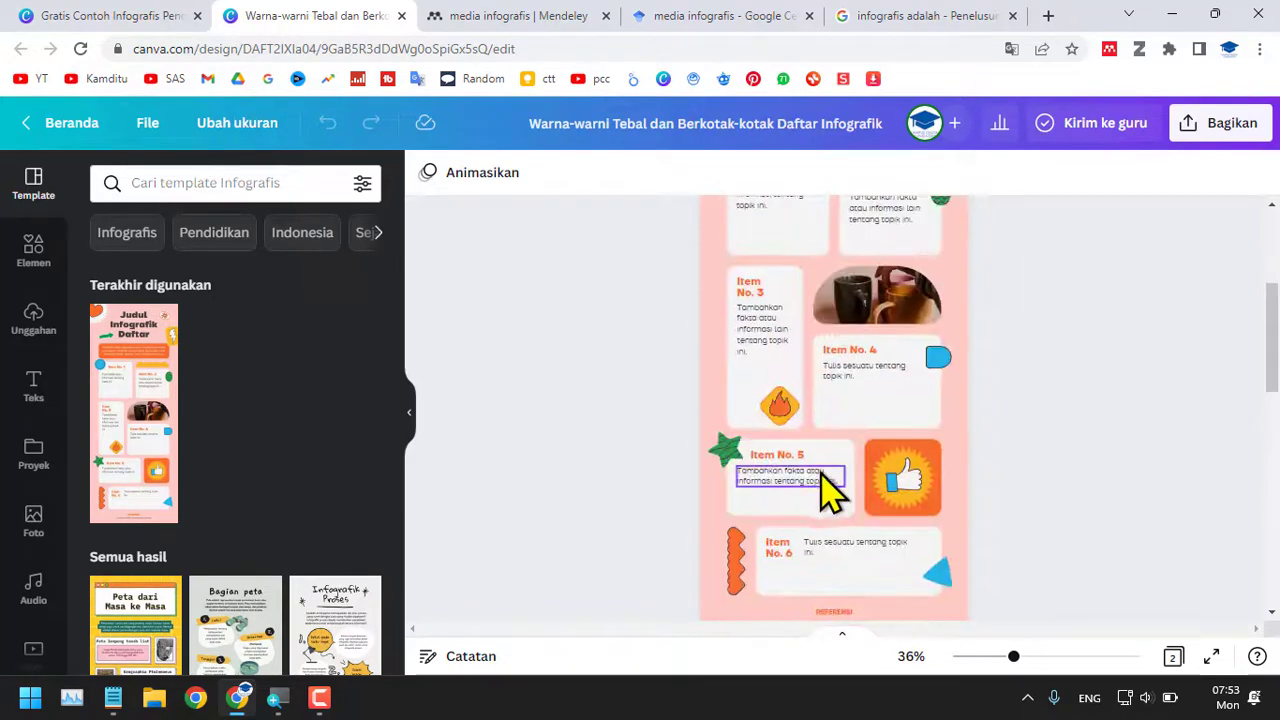
scroll(835, 523, down, 5)
scroll(832, 420, up, 10)
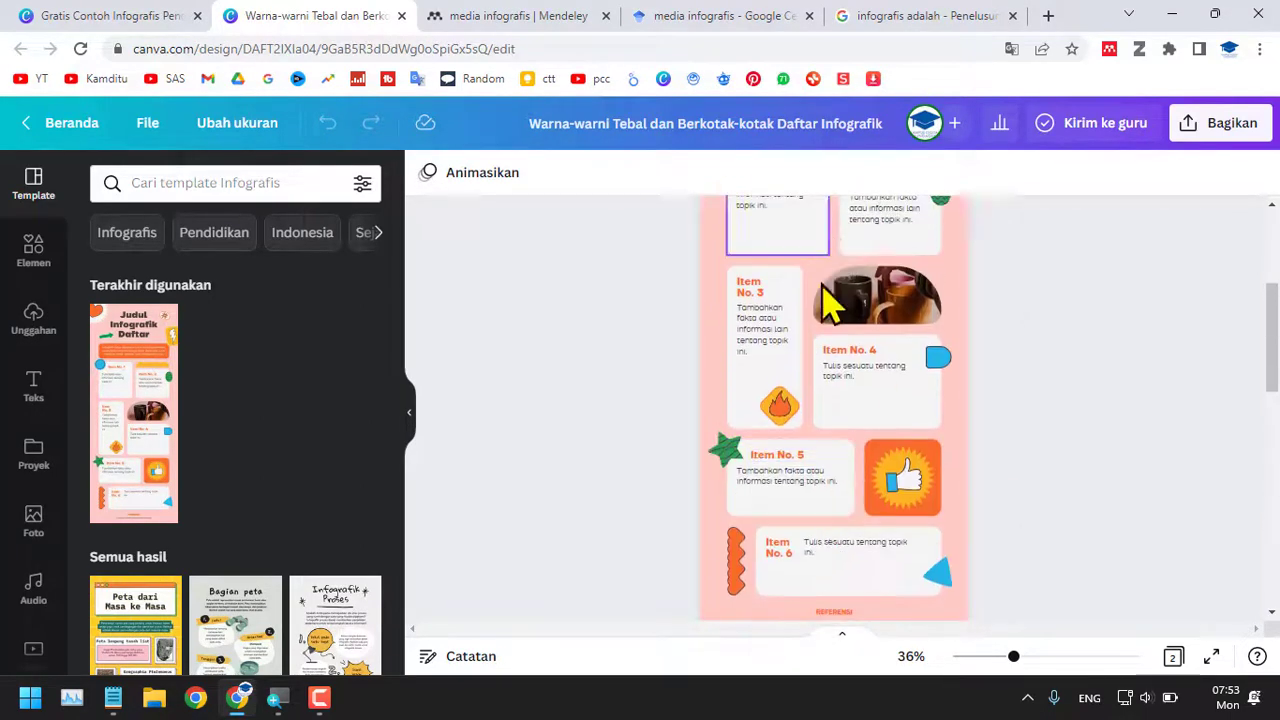
scroll(838, 420, down, 10)
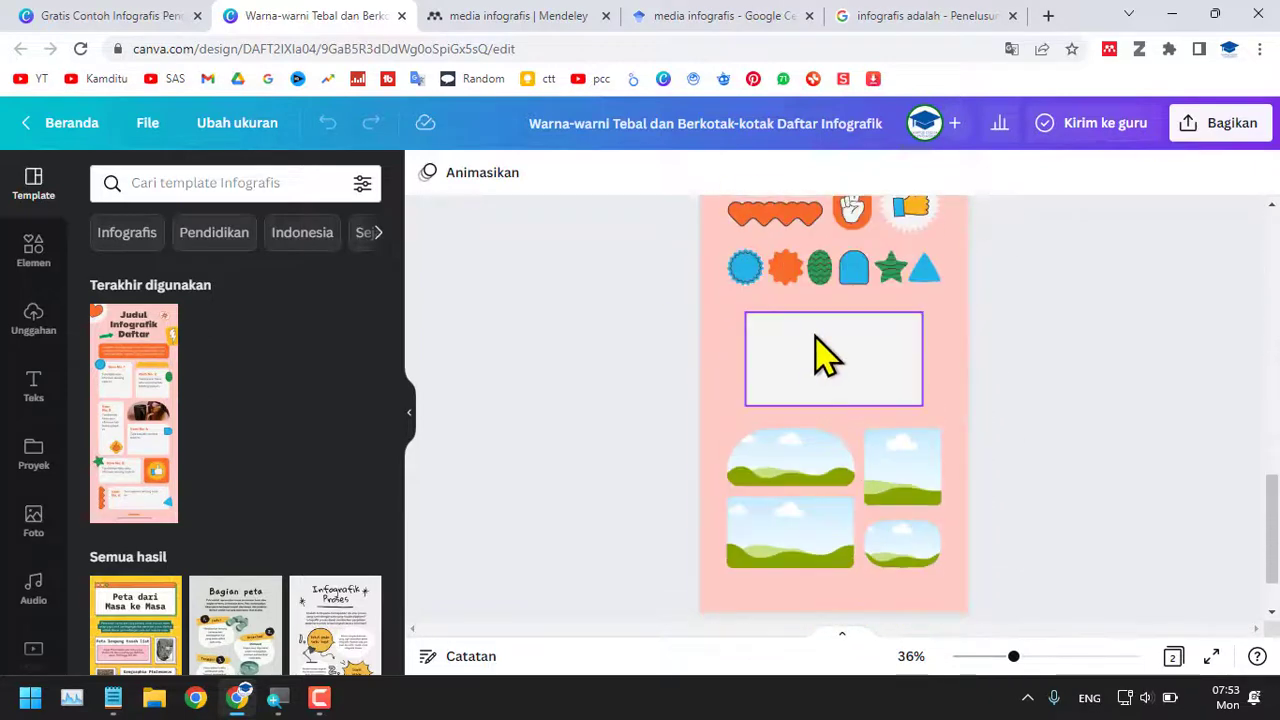
scroll(930, 510, up, 8)
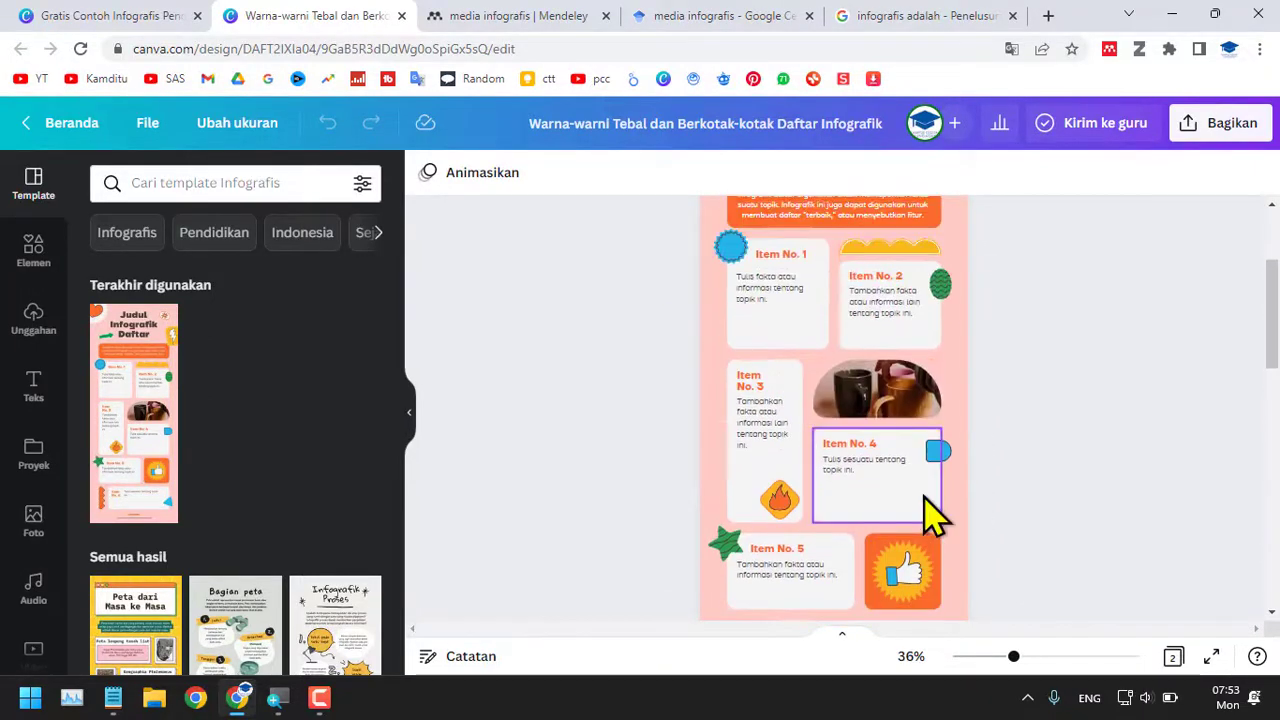
scroll(925, 503, down, 6)
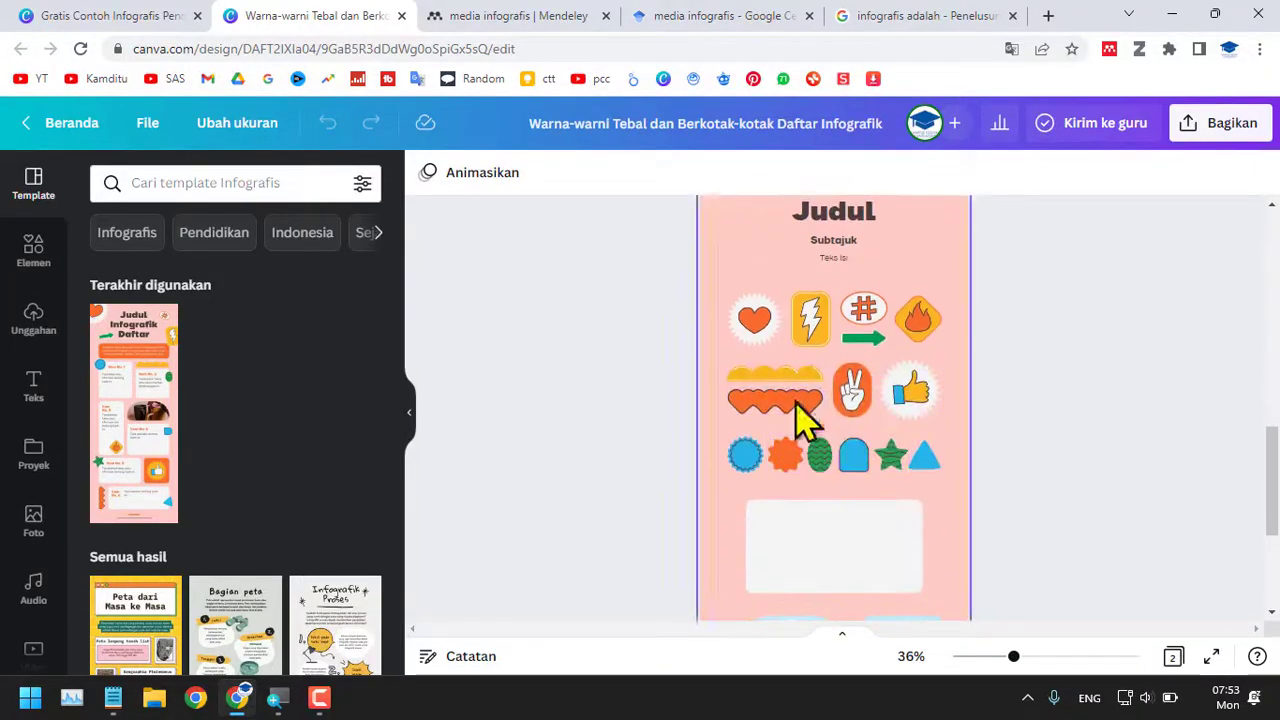
scroll(886, 463, up, 6)
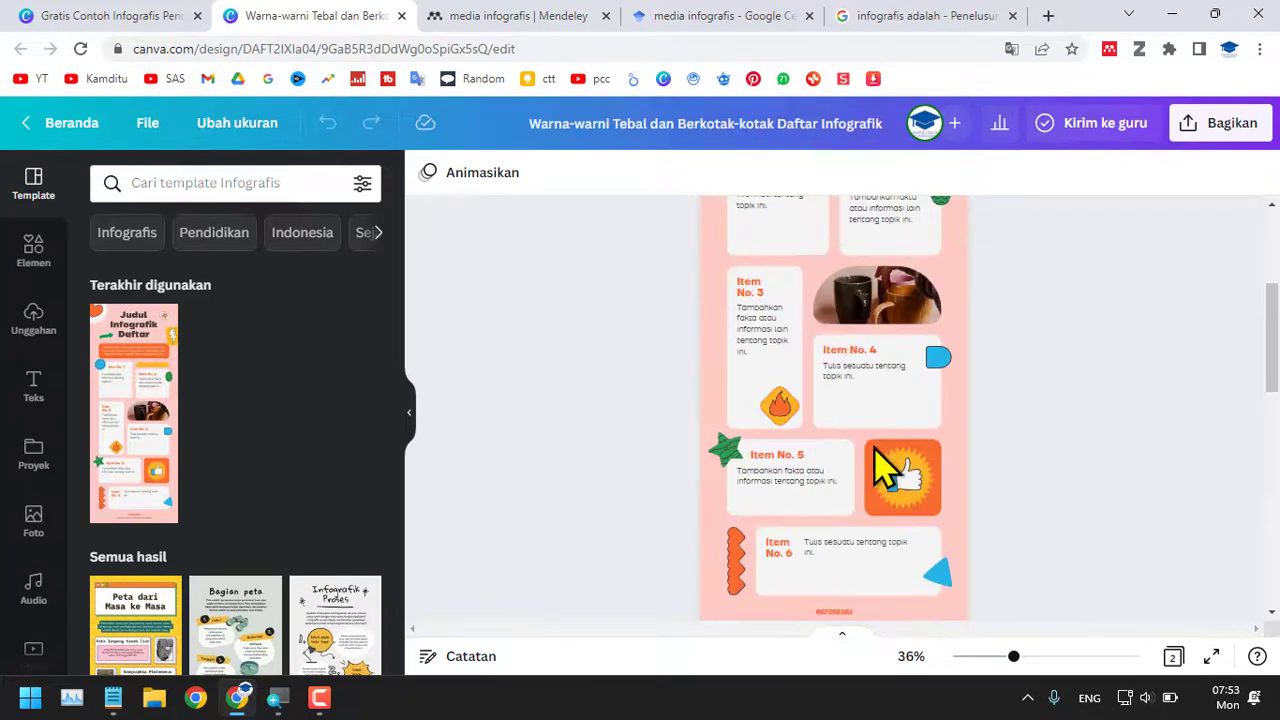
scroll(1050, 405, up, 3)
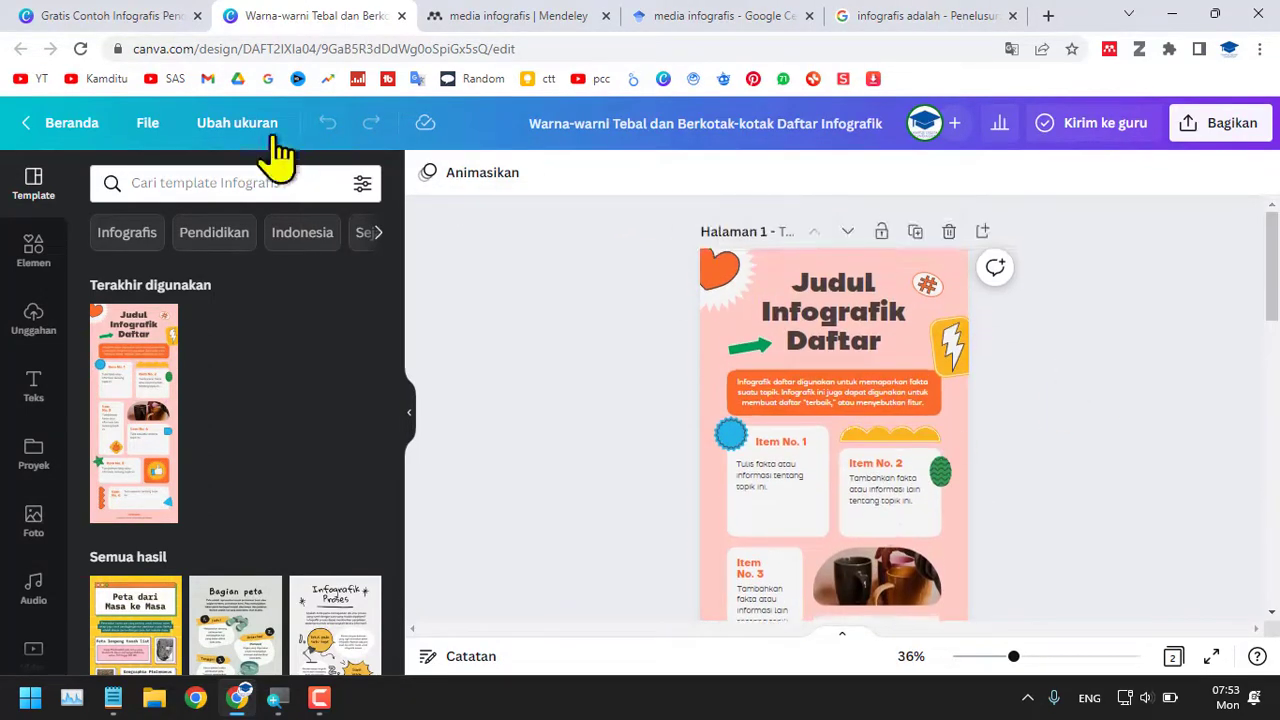
click(150, 124)
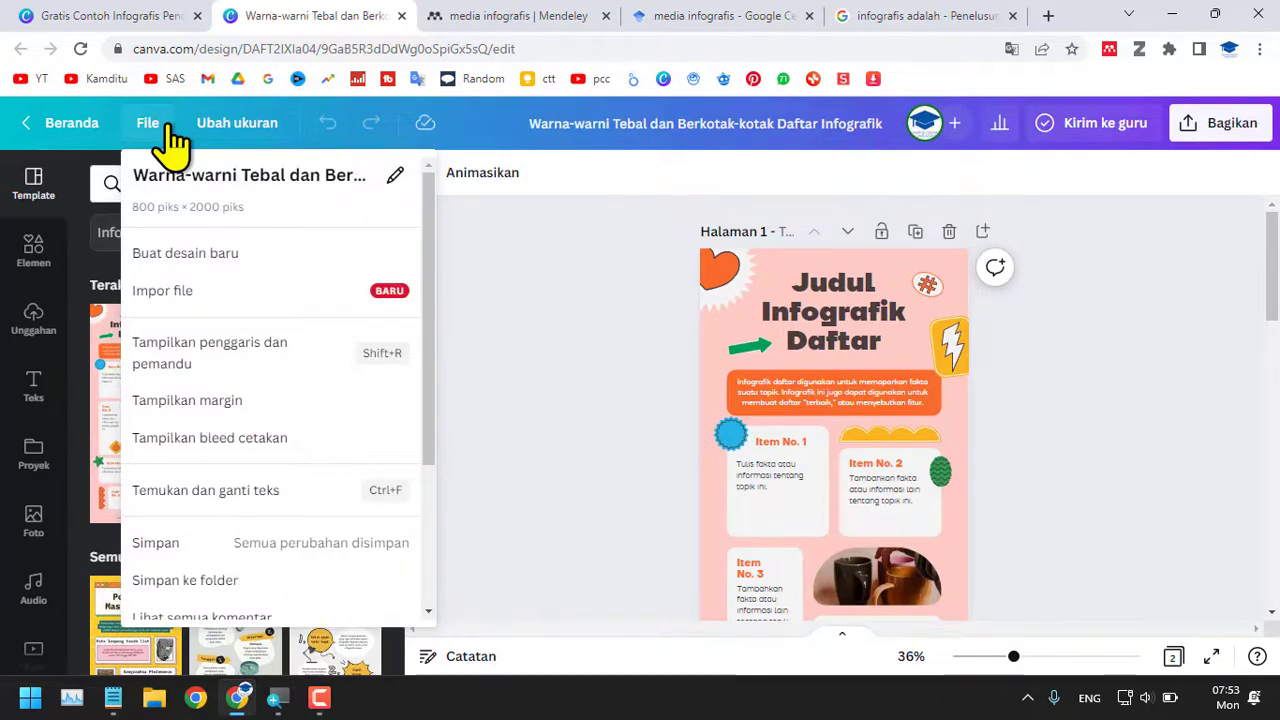
click(225, 130)
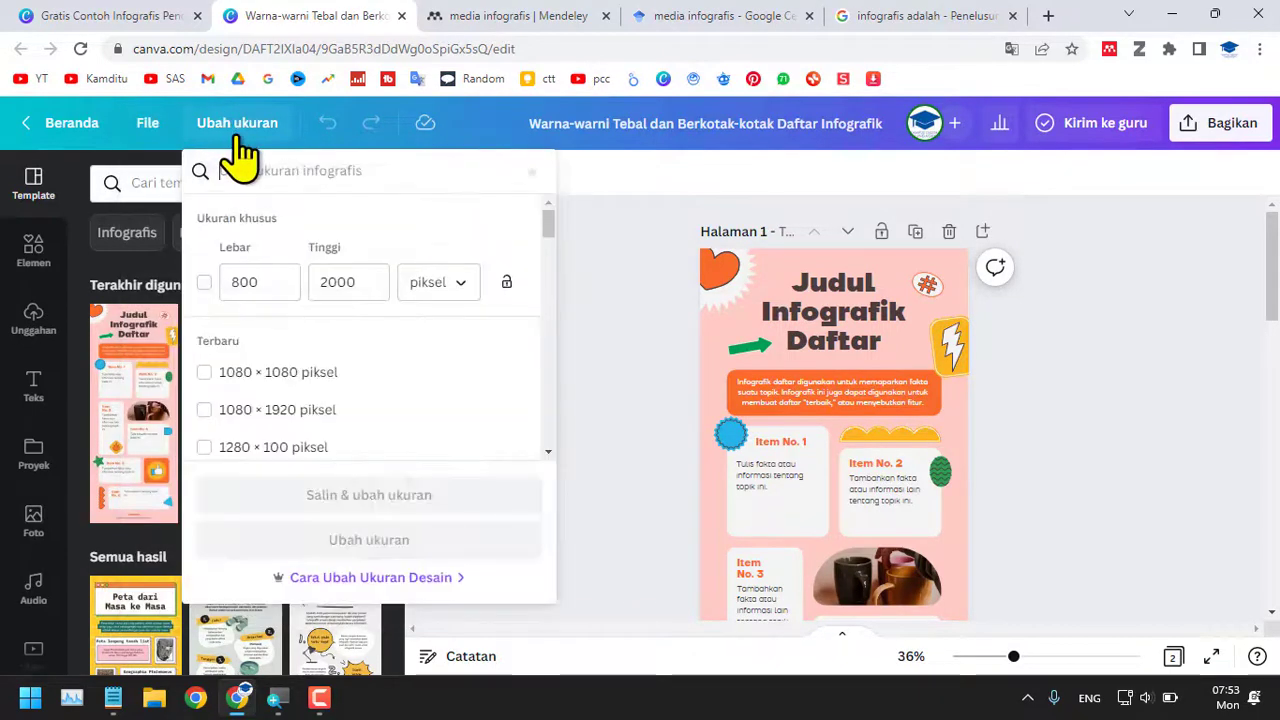
click(455, 288)
click(421, 410)
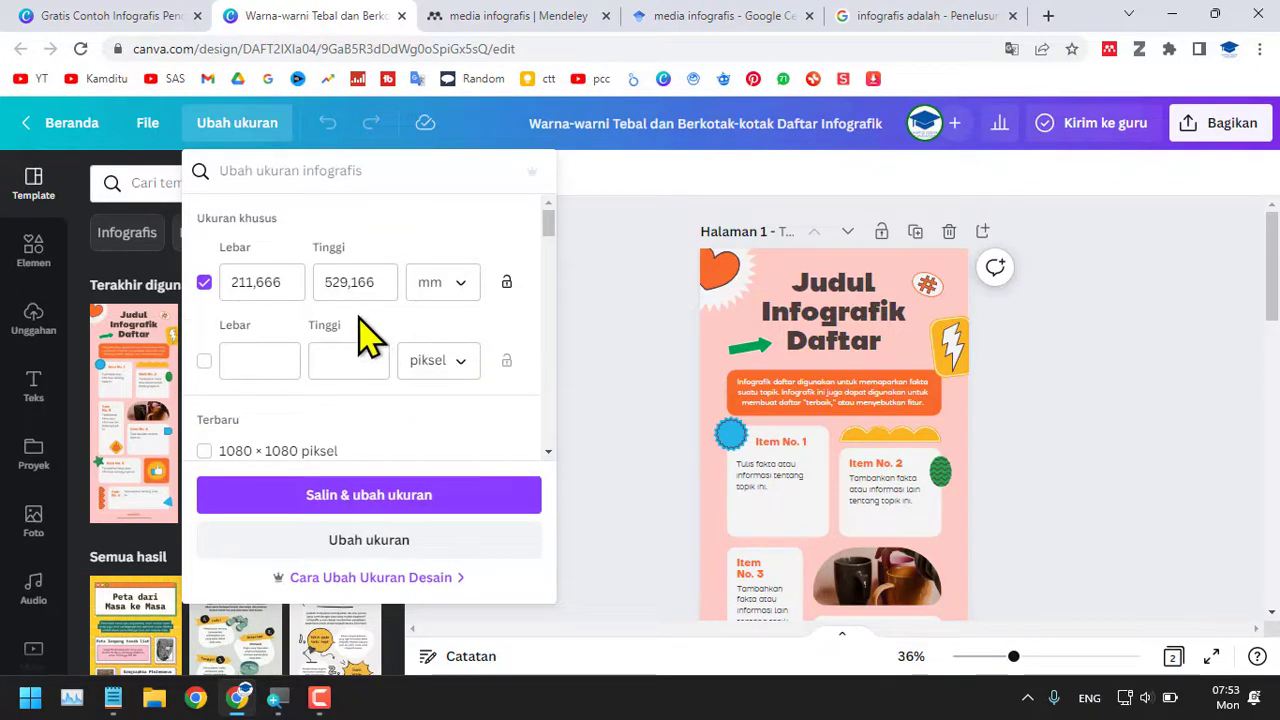
click(440, 285)
click(455, 450)
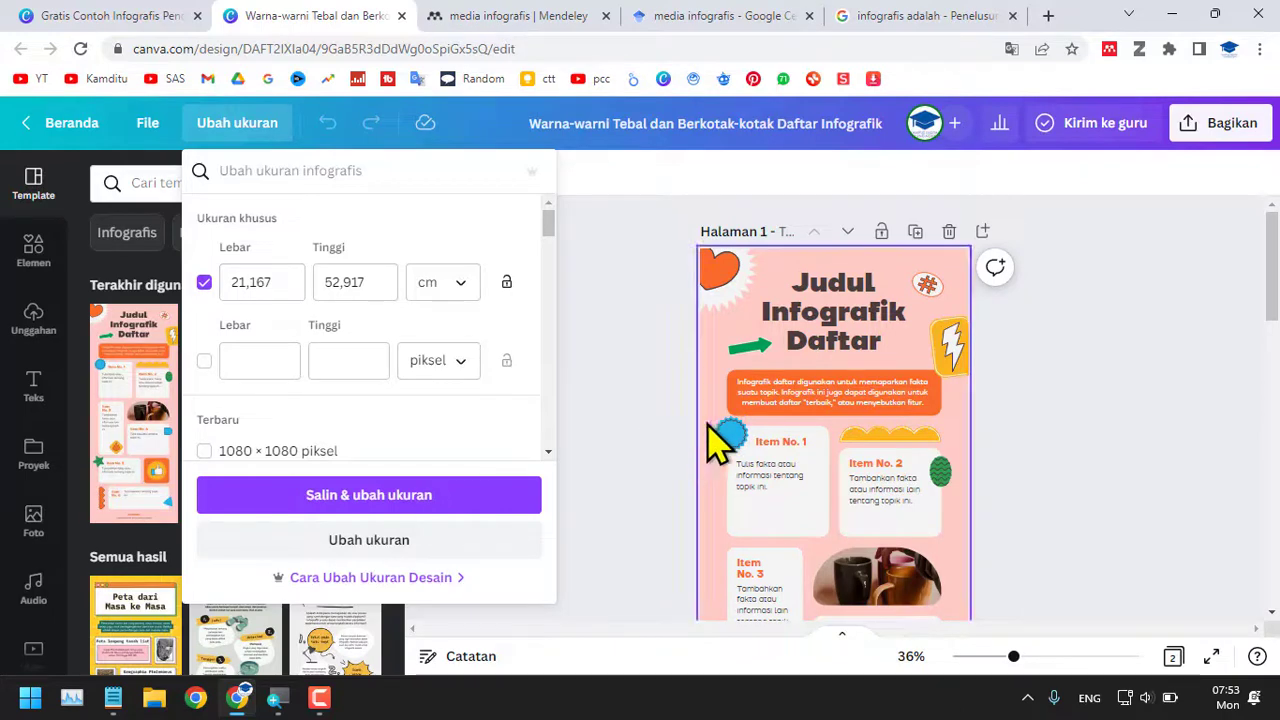
click(1088, 384)
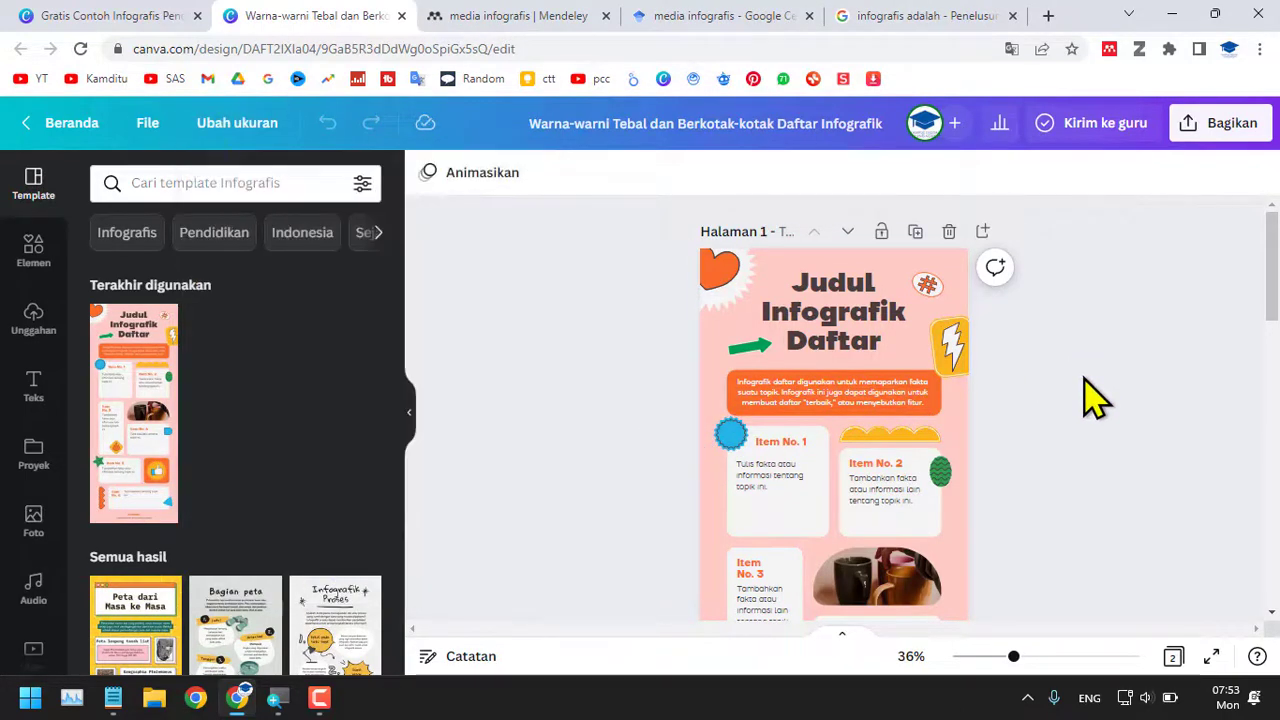
Switch to the Google search page and search for "ukuran A3"
click(238, 130)
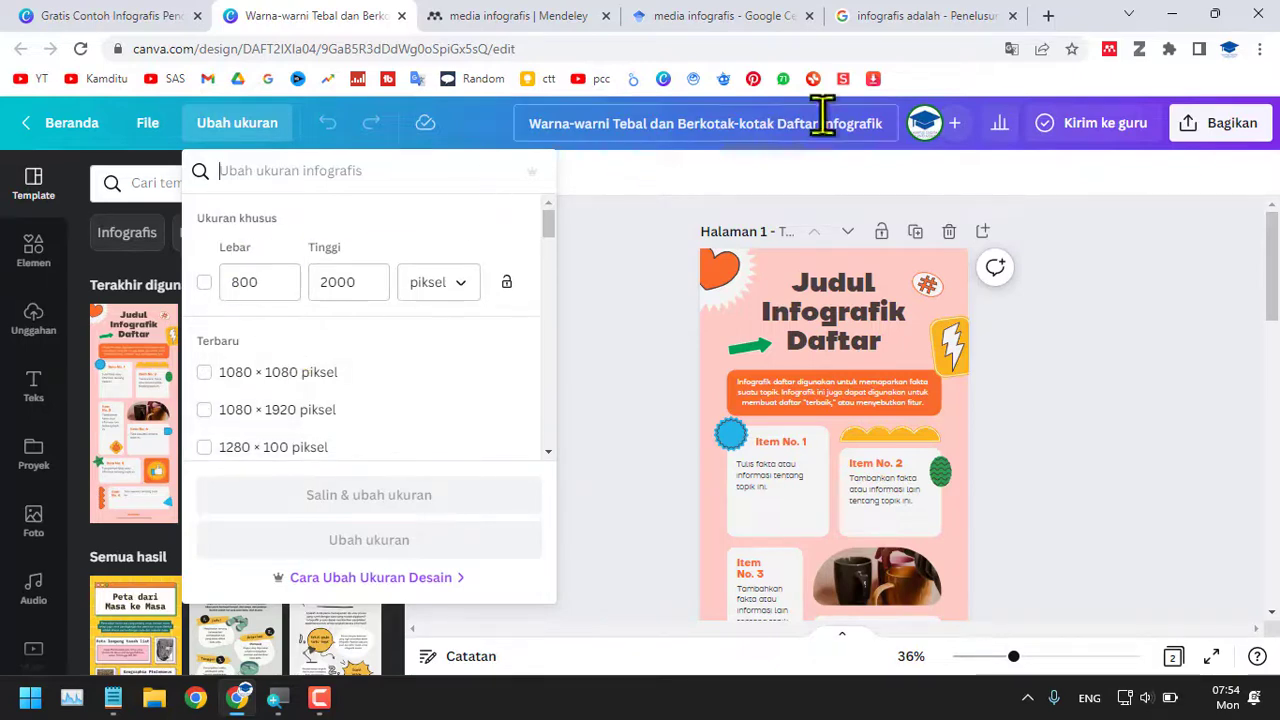
click(975, 30)
drag(426, 134, 88, 140)
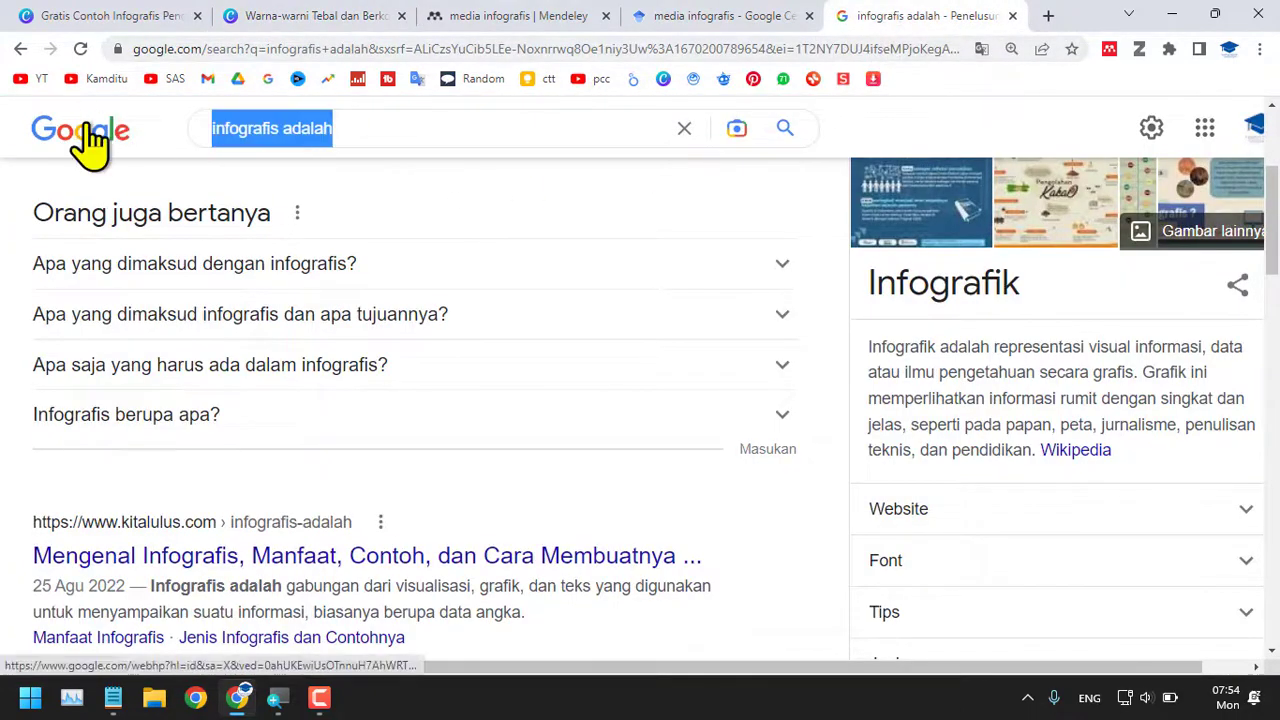
text(ukuran )
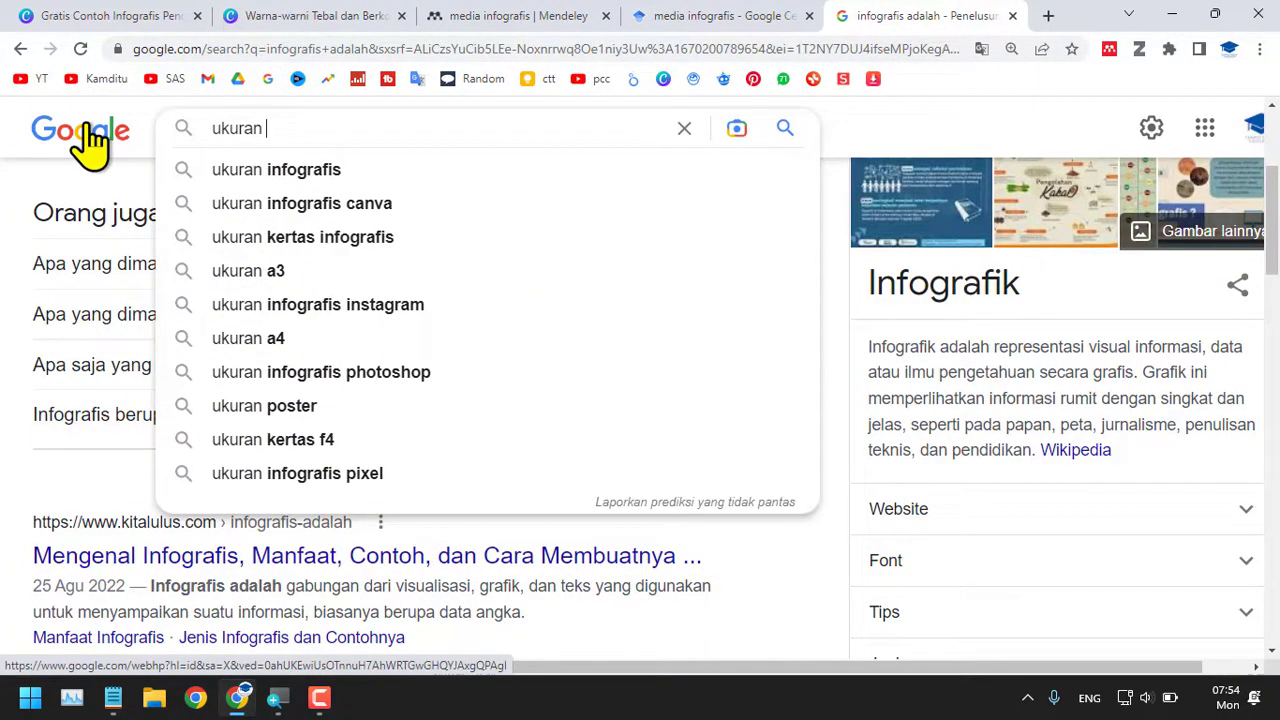
text(A3)
key(Return)
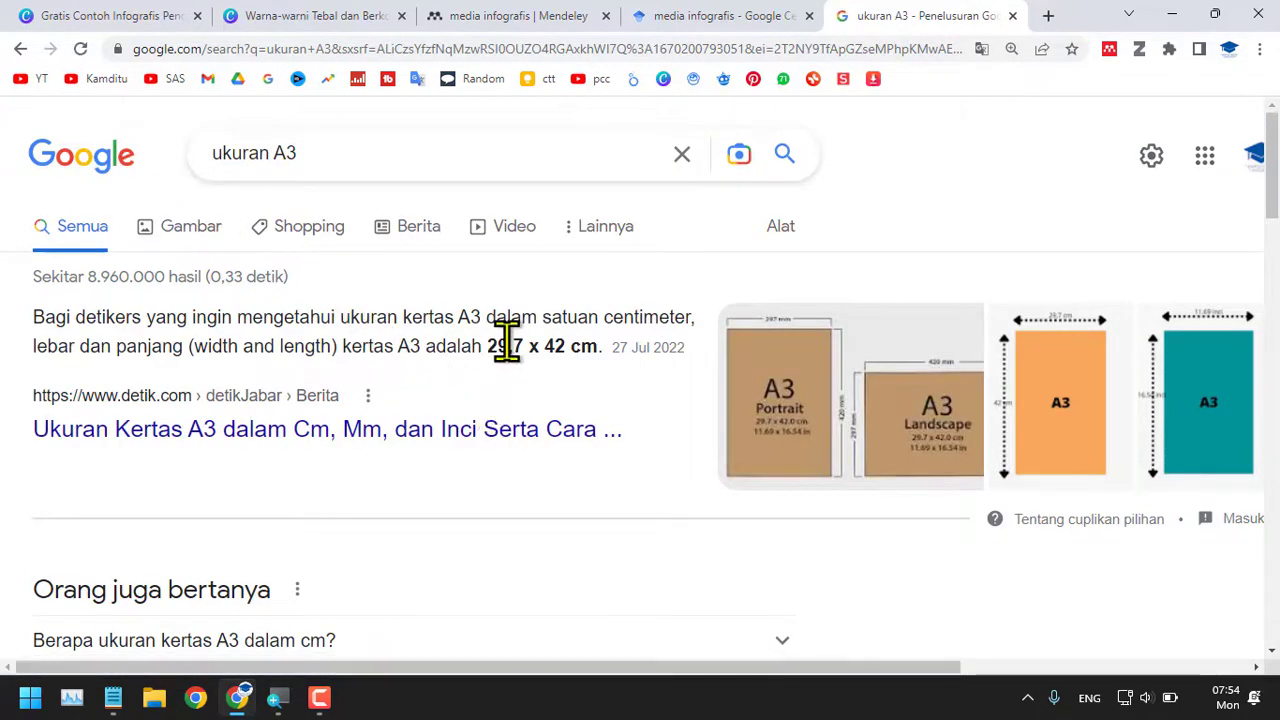
Return to the Canva design, review the infographic's layout and compare it with the educational infographic template gallery
click(315, 18)
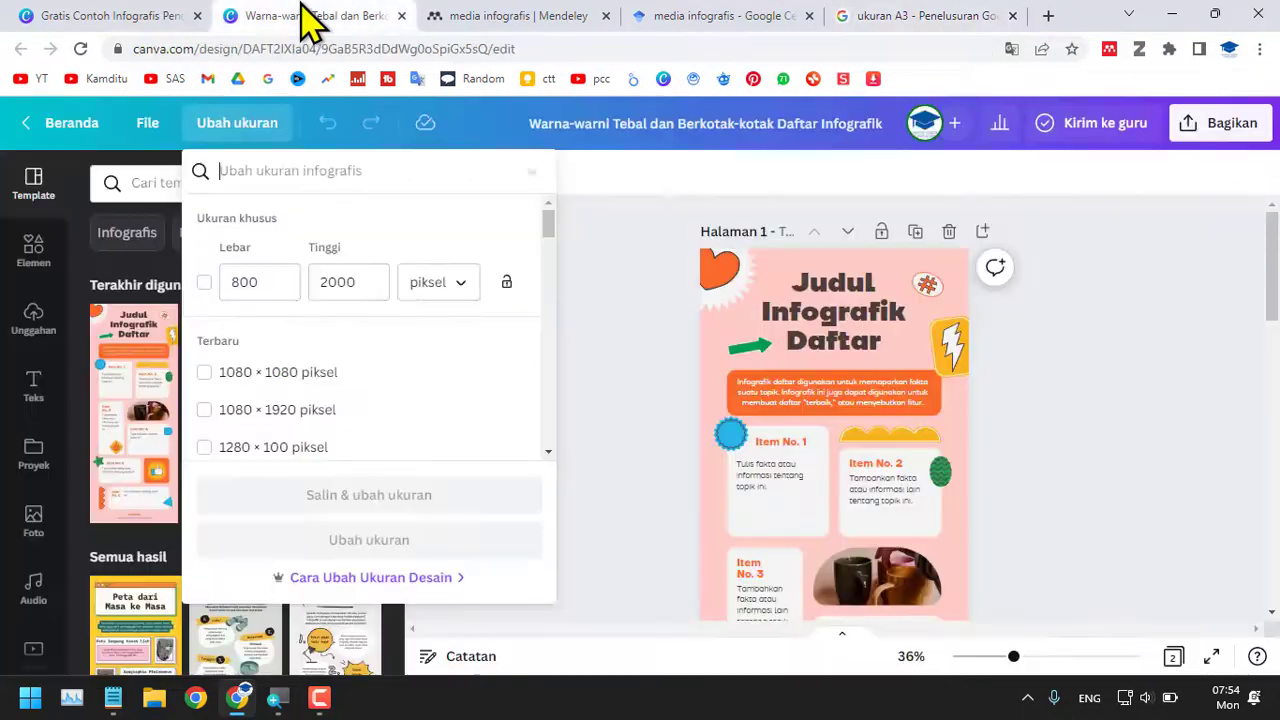
click(1088, 375)
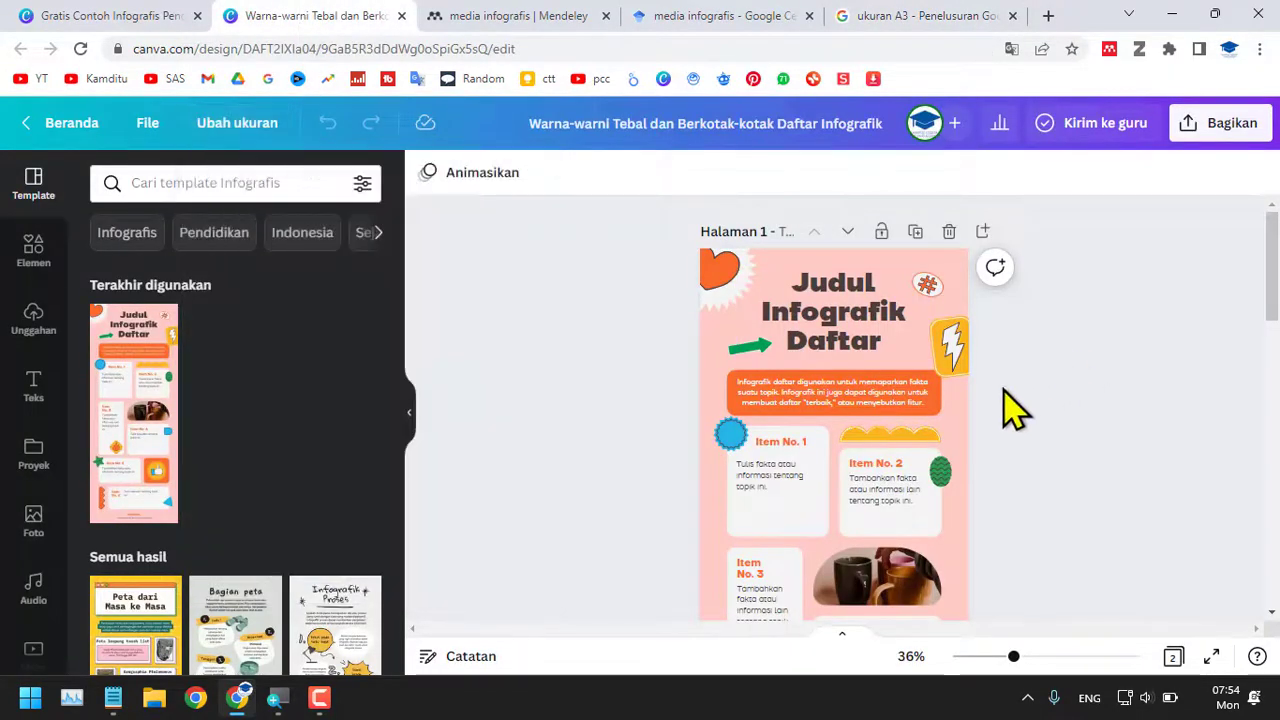
scroll(966, 414, down, 5)
scroll(968, 418, up, 4)
scroll(966, 414, up, 1)
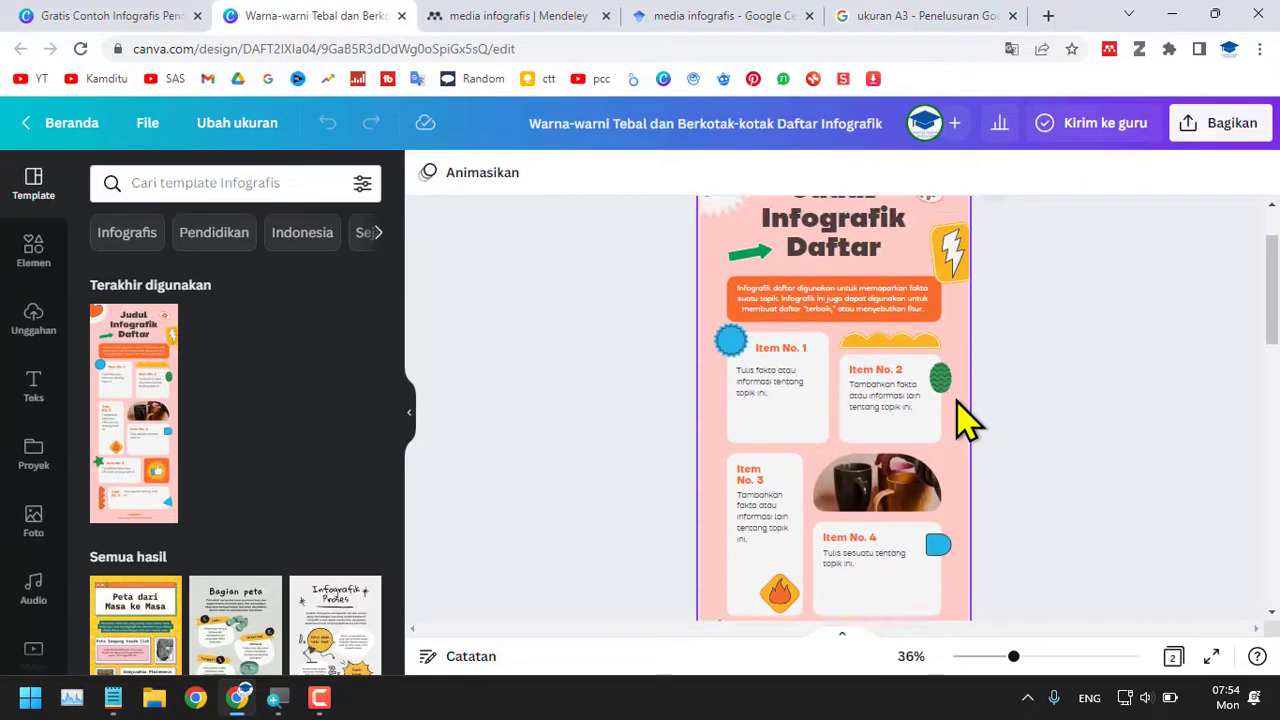
scroll(829, 457, down, 6)
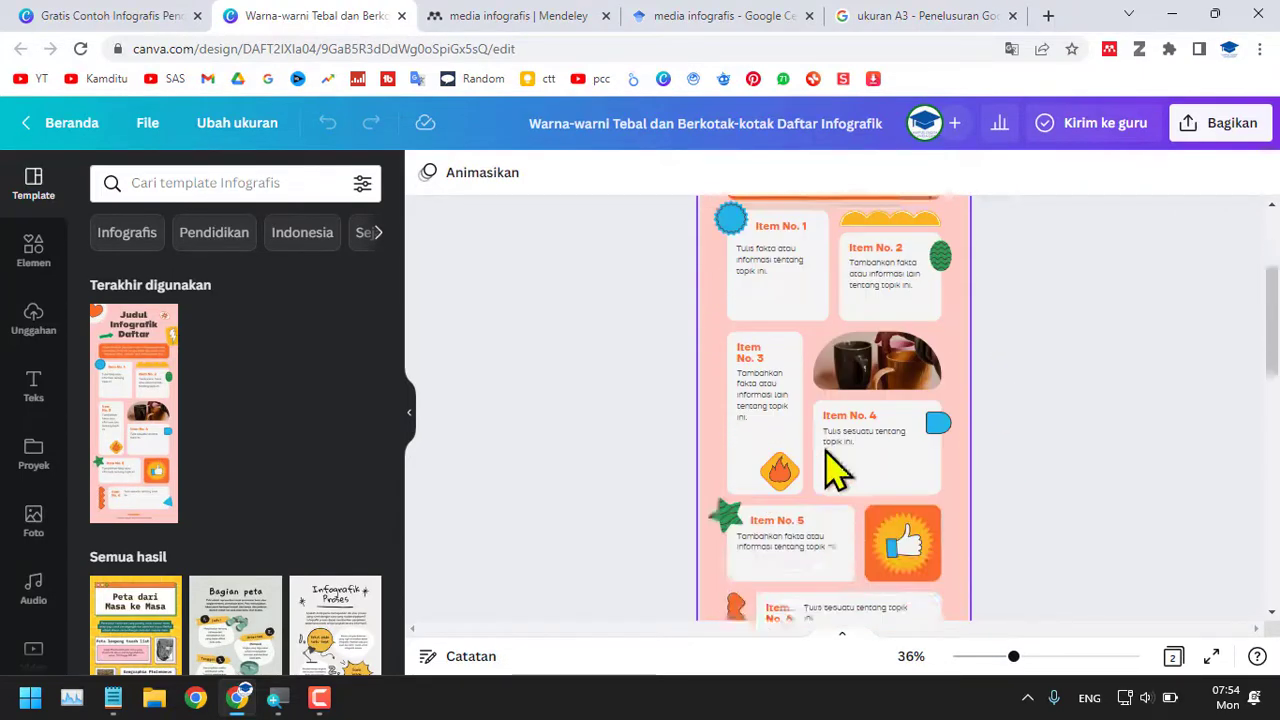
click(5, 15)
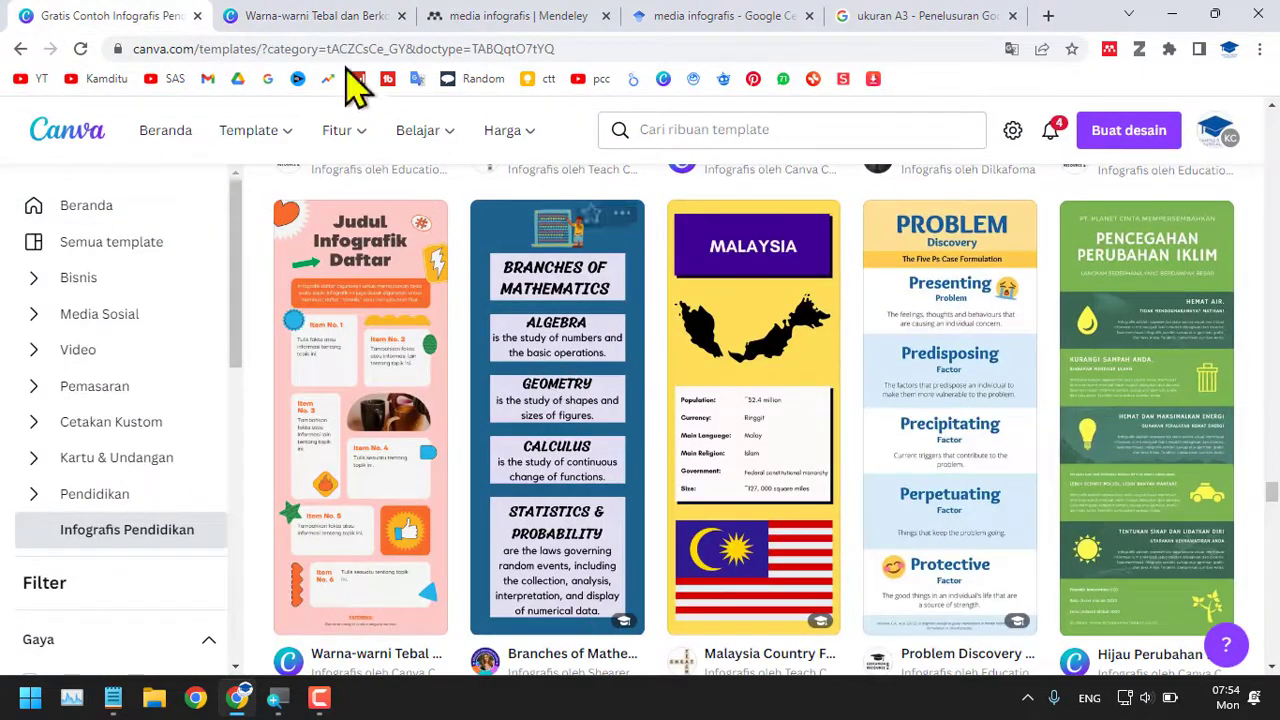
click(275, 15)
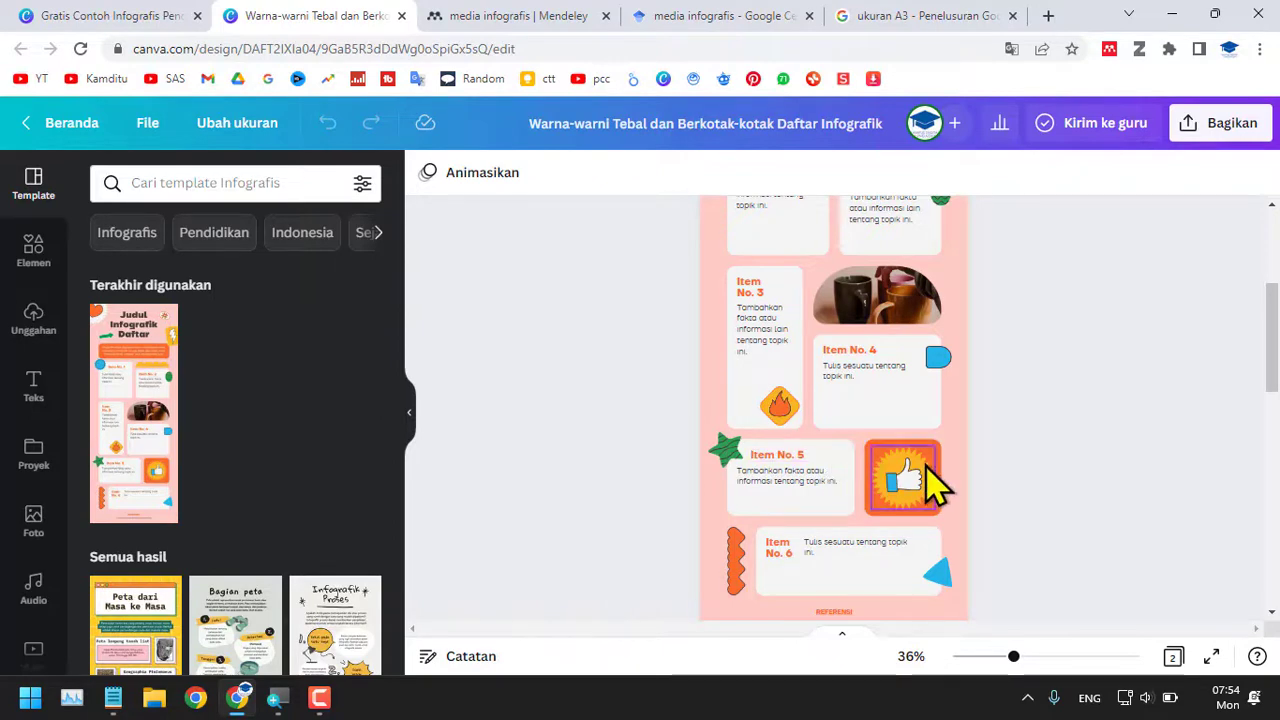
Set the design's custom resize unit to cm and check the A3 paper dimensions in the Google results
click(240, 124)
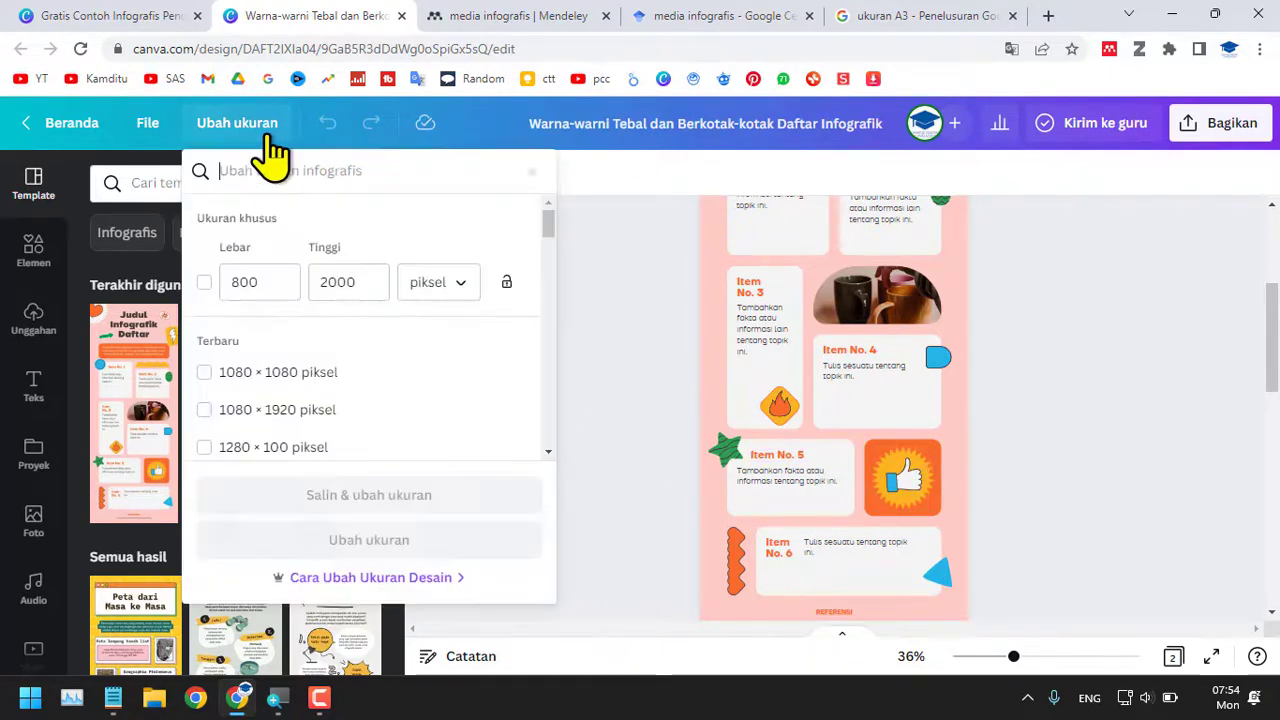
click(428, 288)
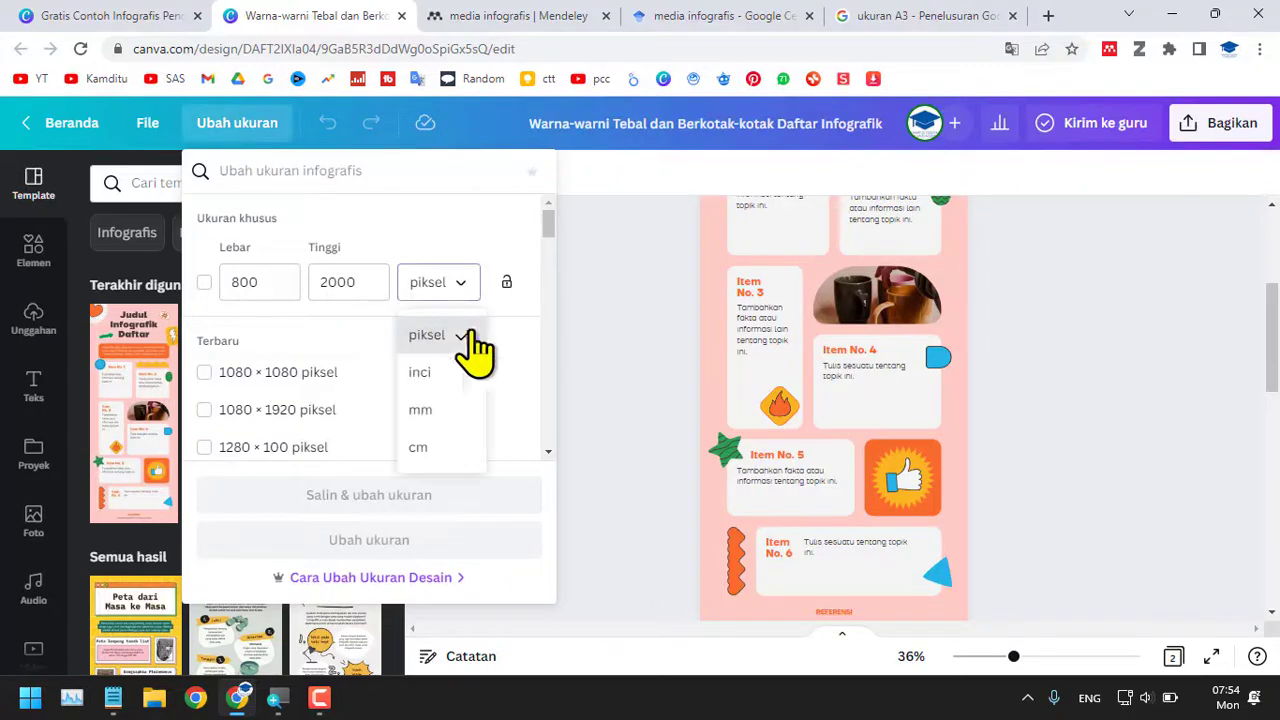
click(418, 447)
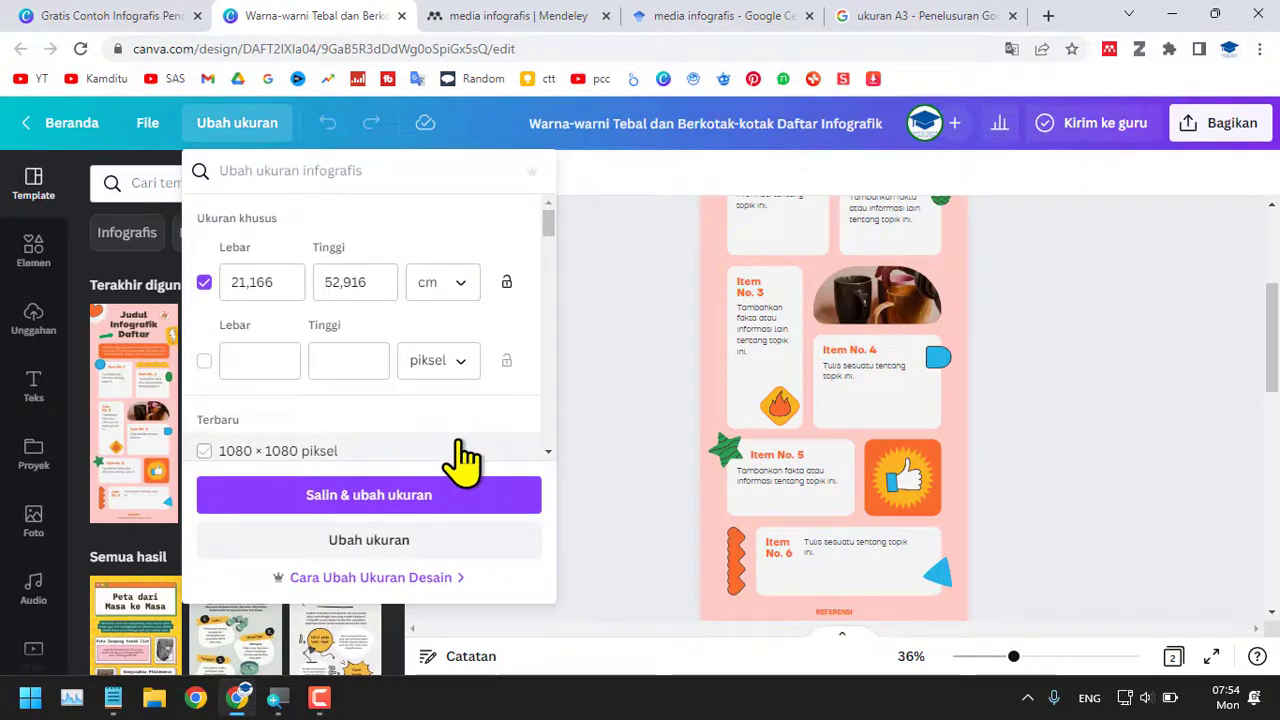
click(860, 16)
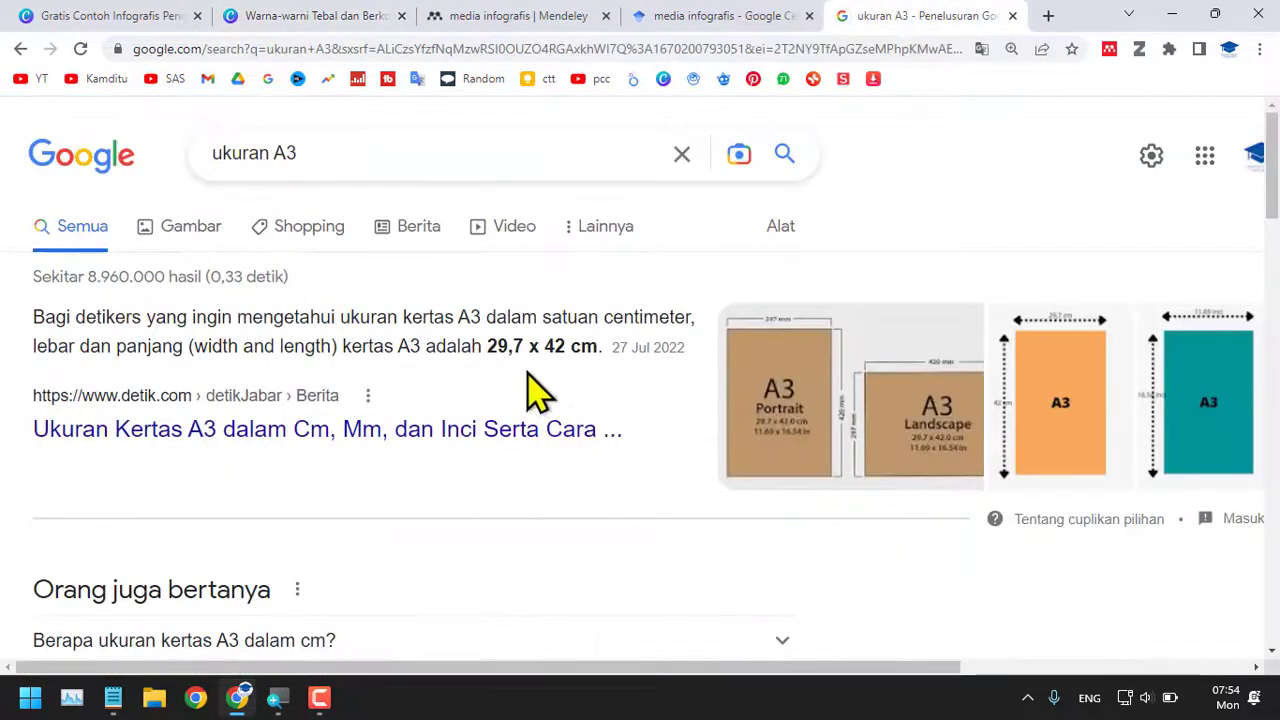
click(323, 16)
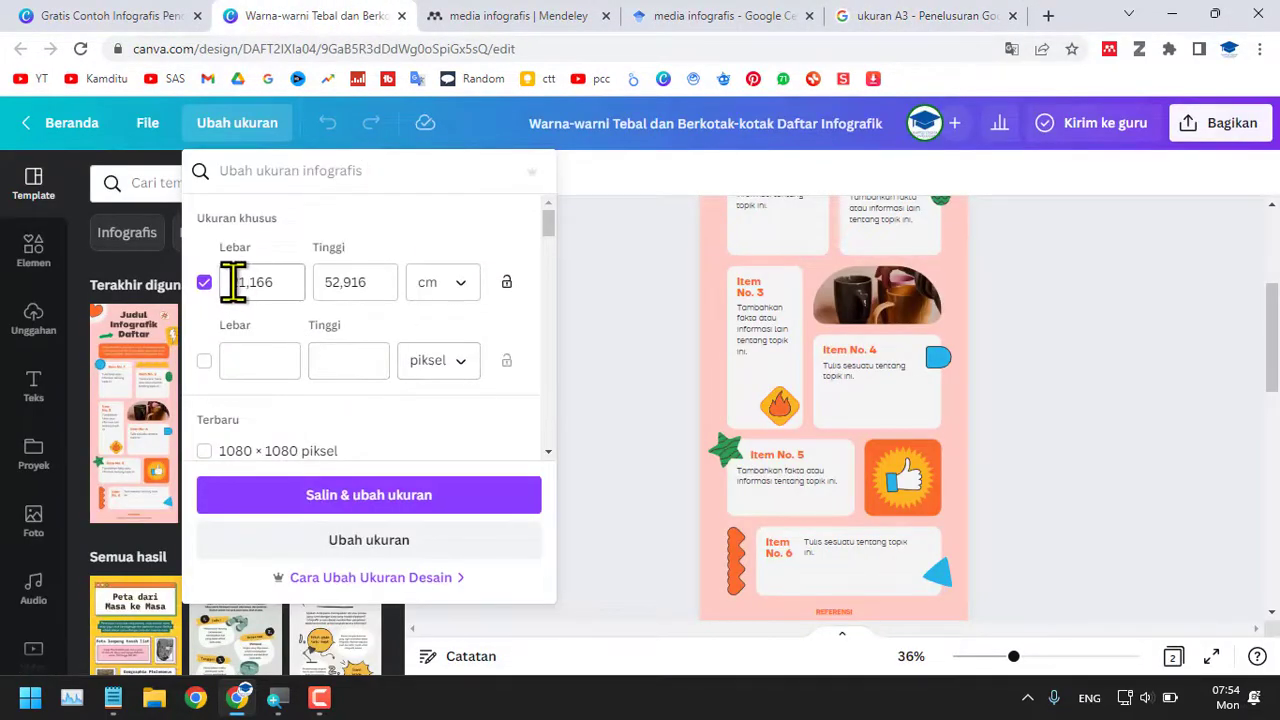
Enter a custom width of 29 cm and height of 42 cm, rechecking the A3 dimensions in the search results
drag(233, 282, 297, 284)
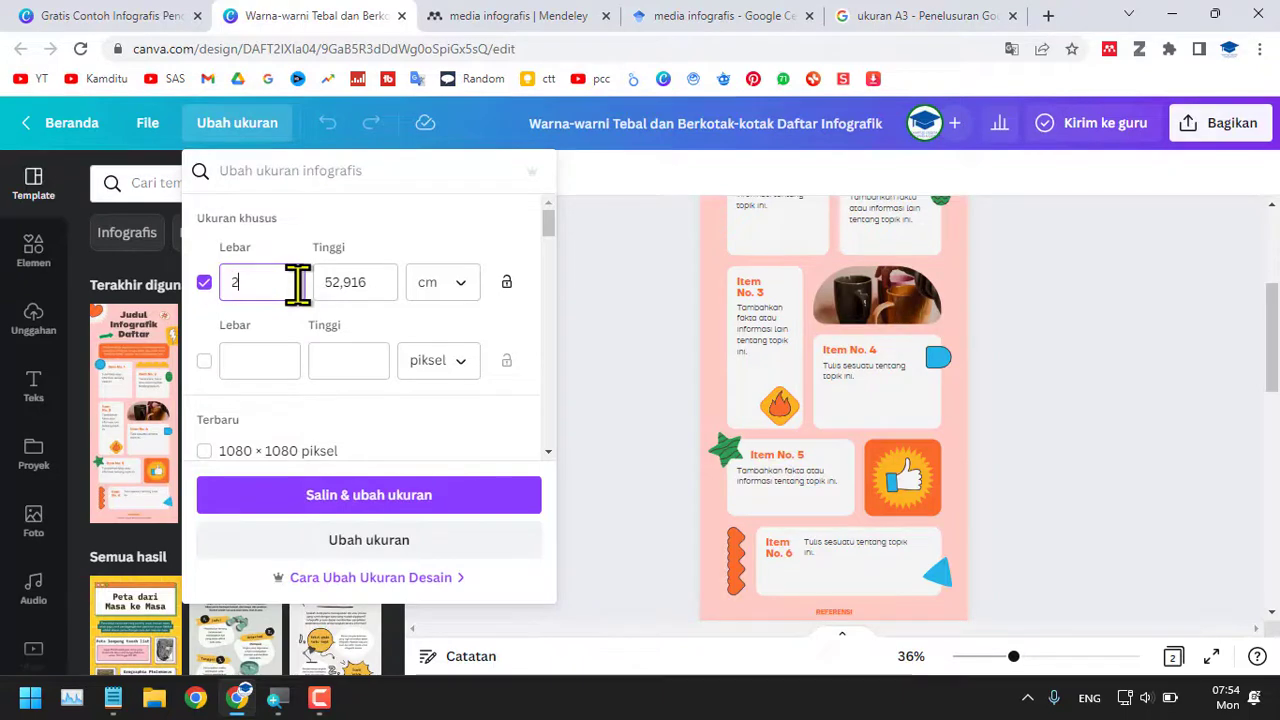
text(29)
drag(380, 286, 316, 290)
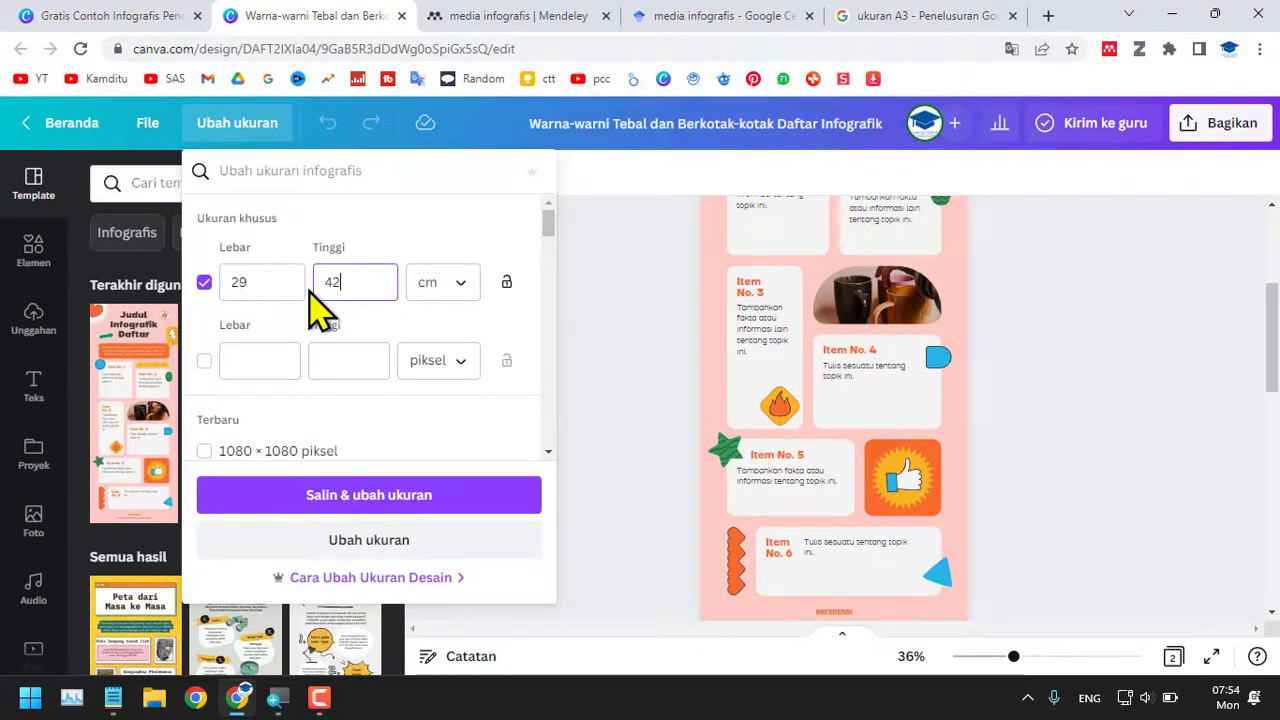
click(925, 16)
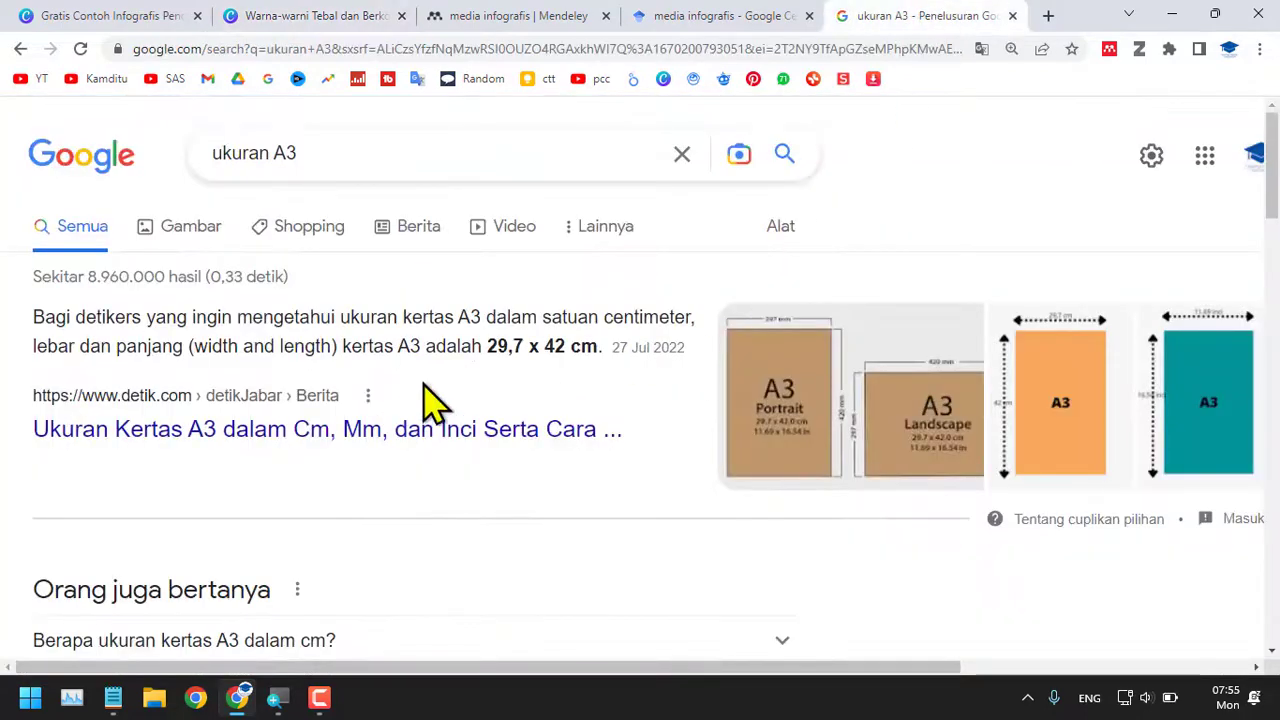
click(300, 14)
text(42)
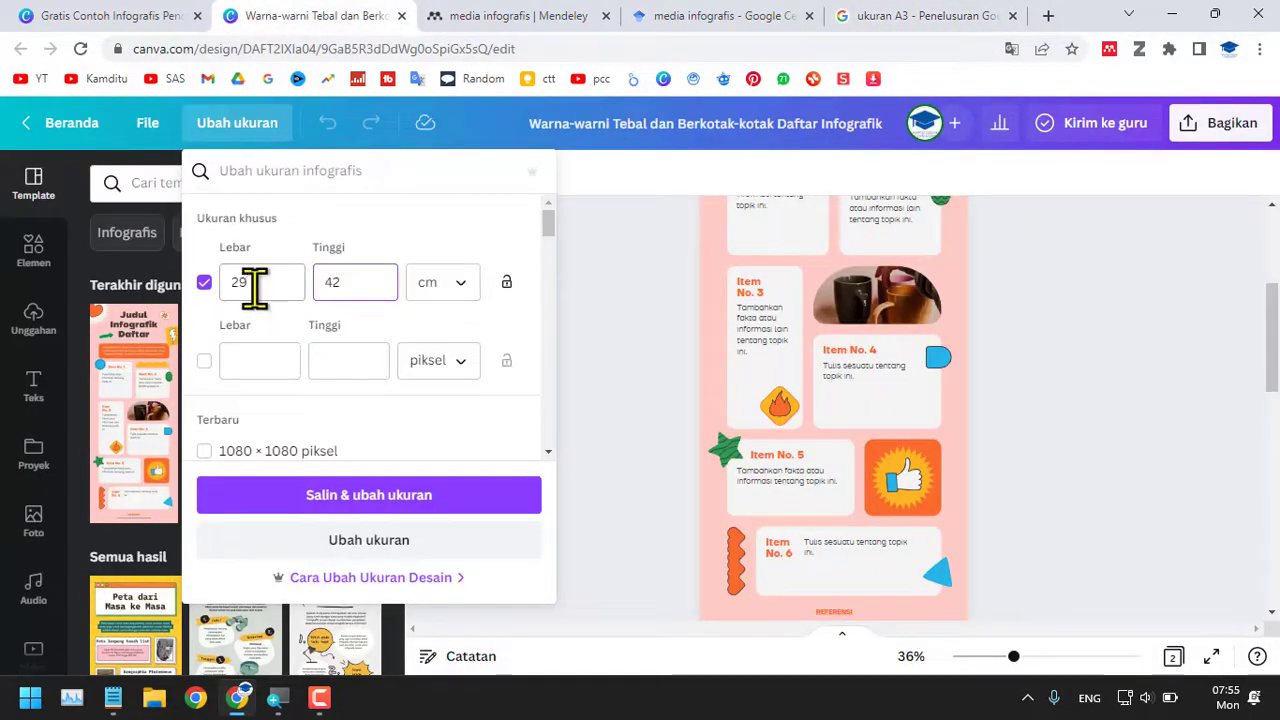
Correct the custom width to 29.7 cm and resize the current design without making a copy
click(255, 288)
text(7)
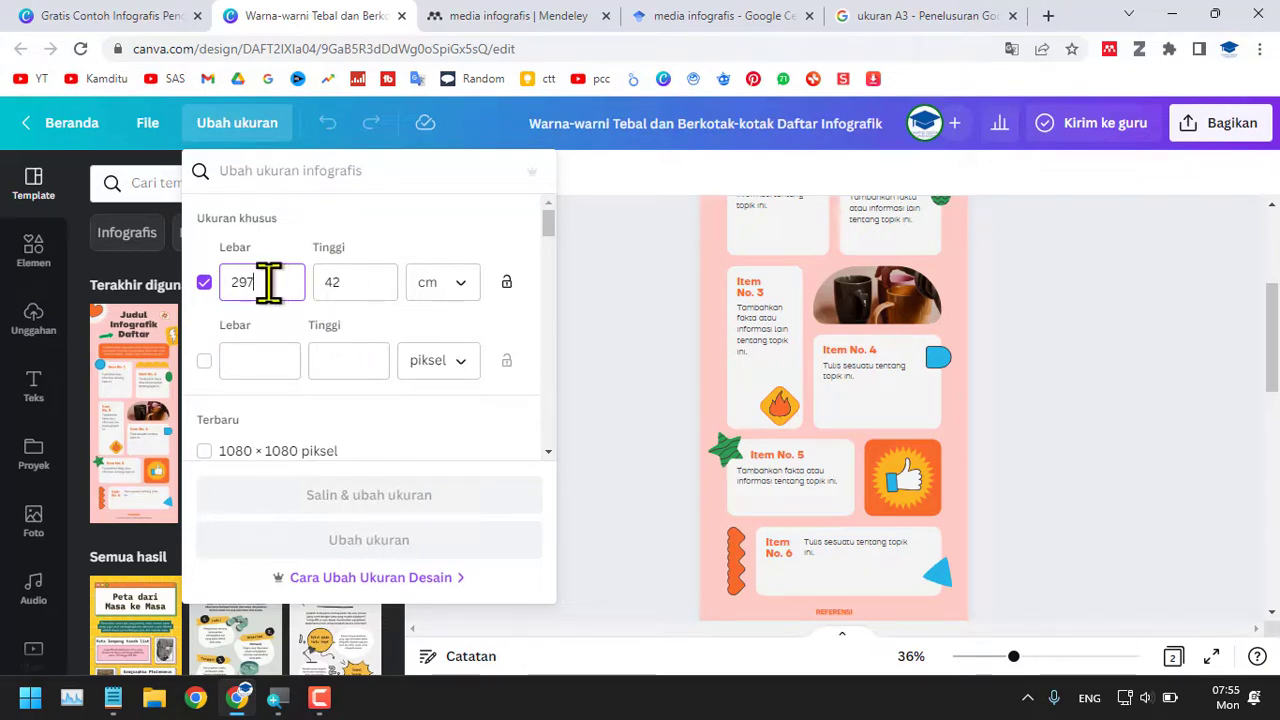
key(BackSpace)
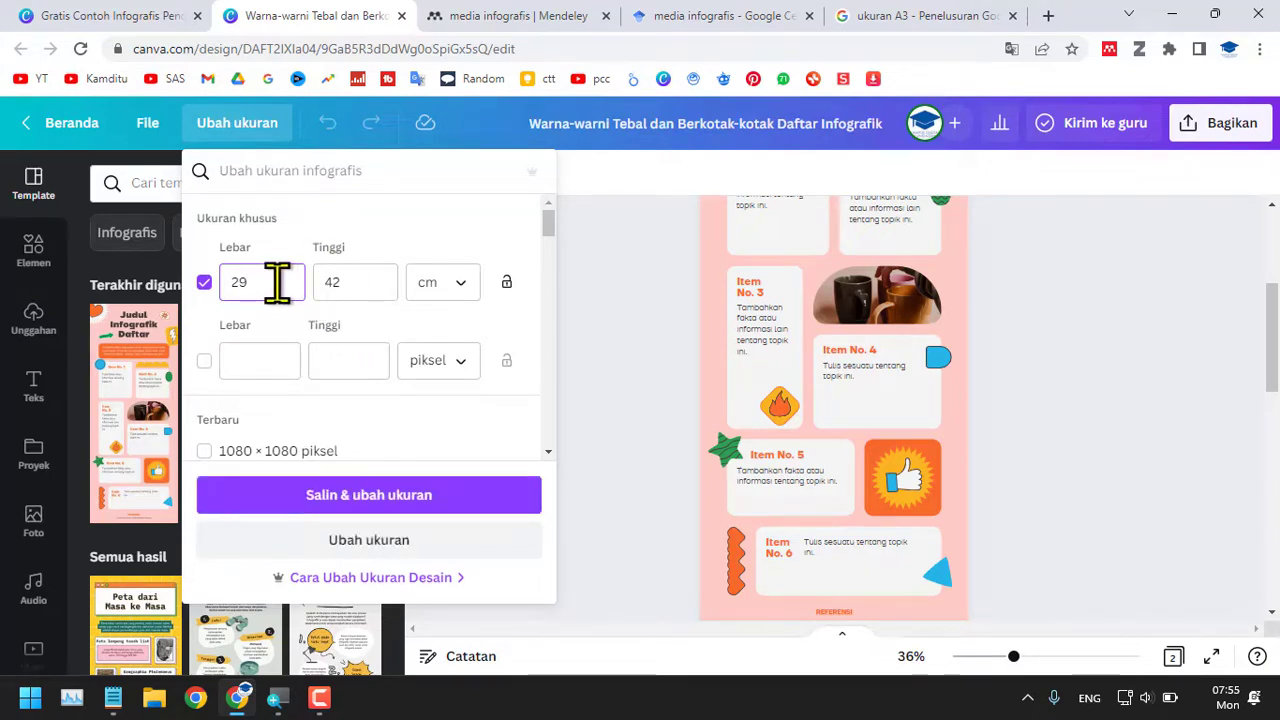
text(.7)
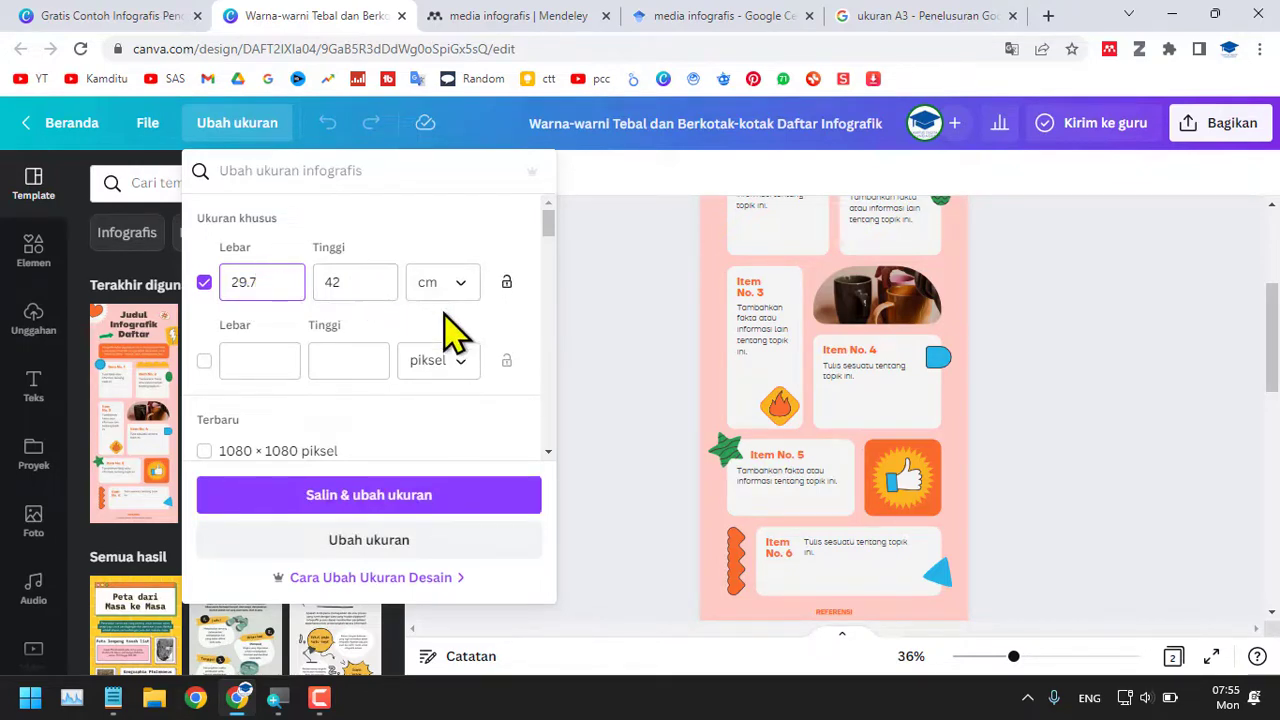
click(365, 545)
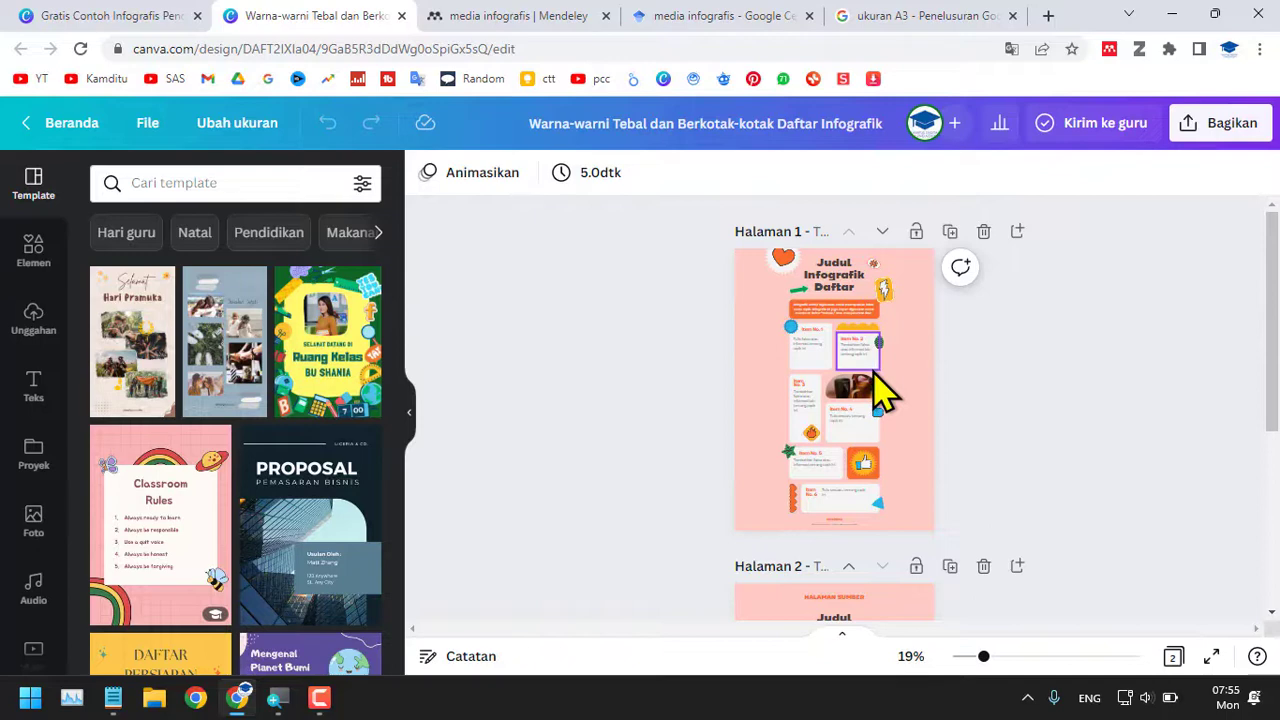
Move the heart sticker into the page's upper-left corner and the lightning sticker out towards the right edge
scroll(880, 395, up, 5)
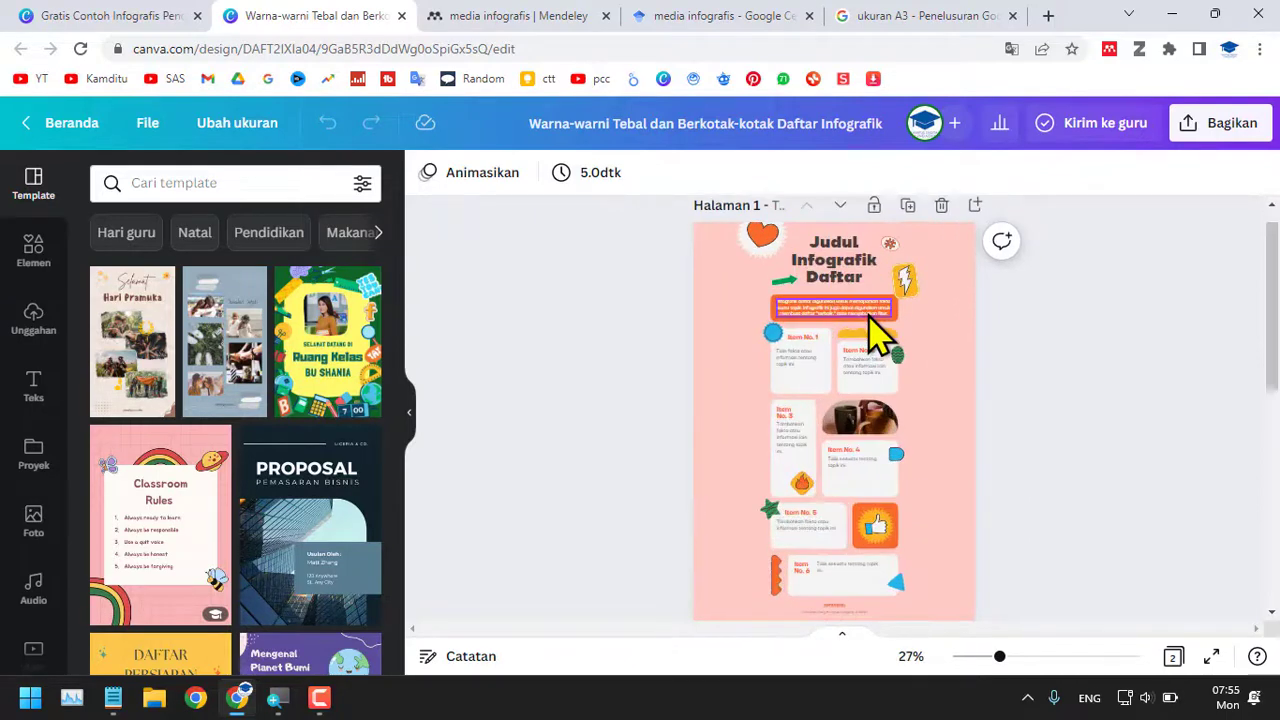
scroll(883, 340, up, 1)
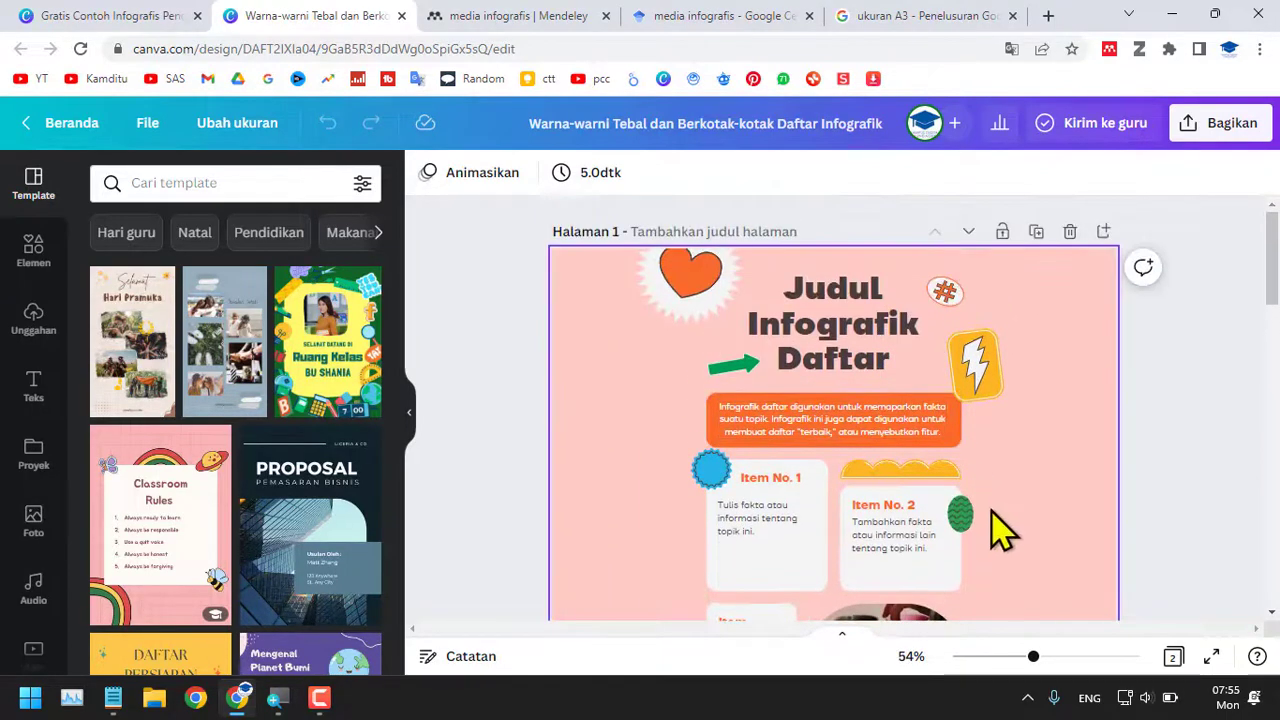
drag(632, 300, 533, 315)
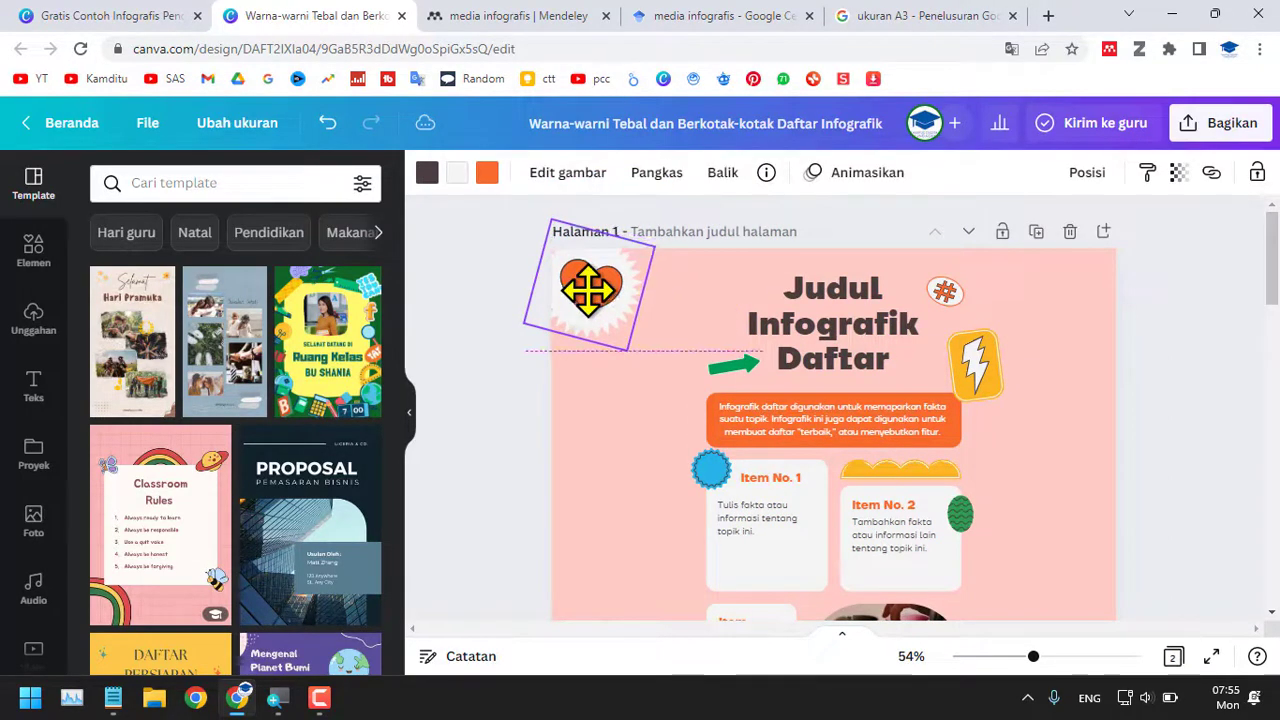
drag(981, 365, 1074, 343)
Widen the orange banner behind the intro text on both sides so it spans most of the page width
click(803, 443)
click(712, 440)
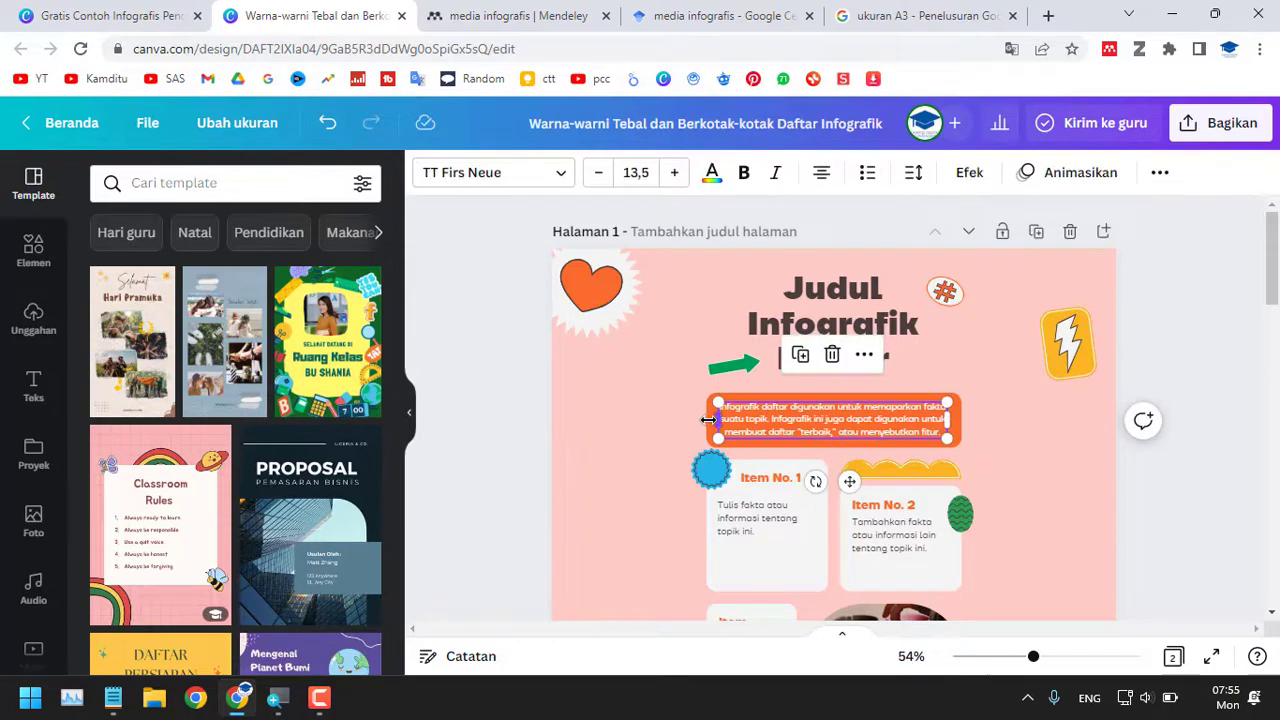
click(510, 405)
click(709, 443)
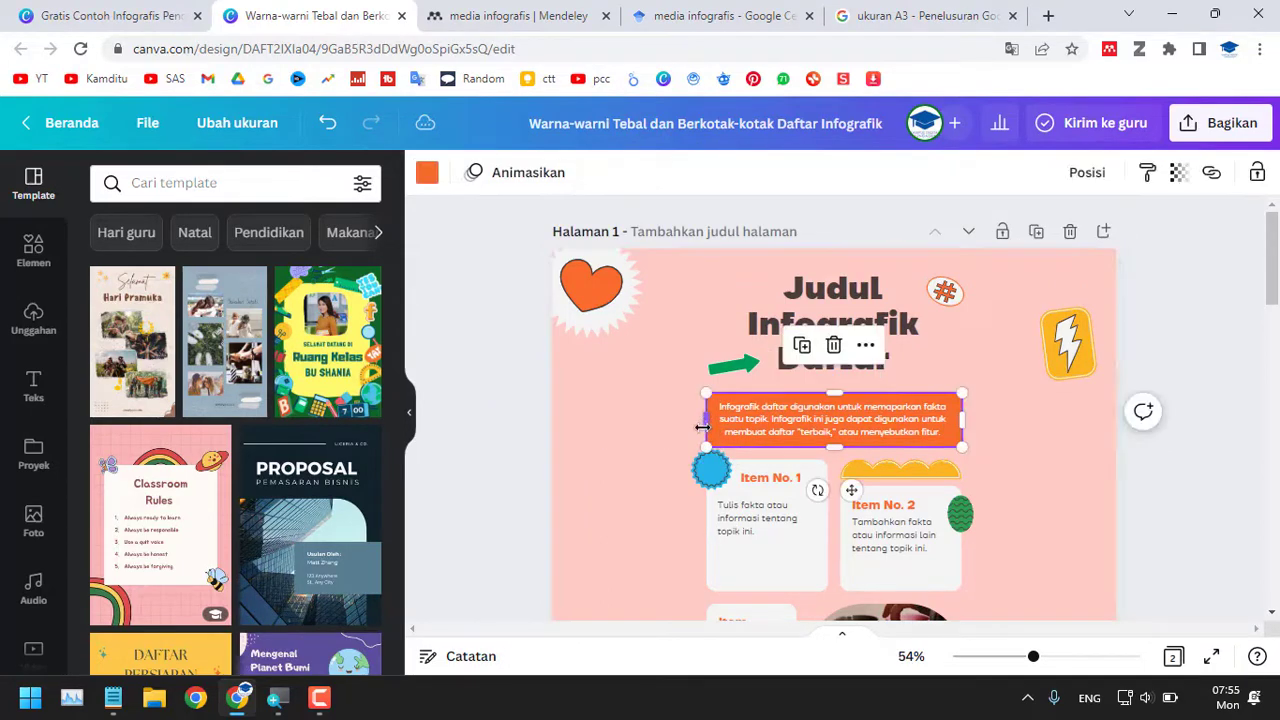
drag(706, 420, 578, 420)
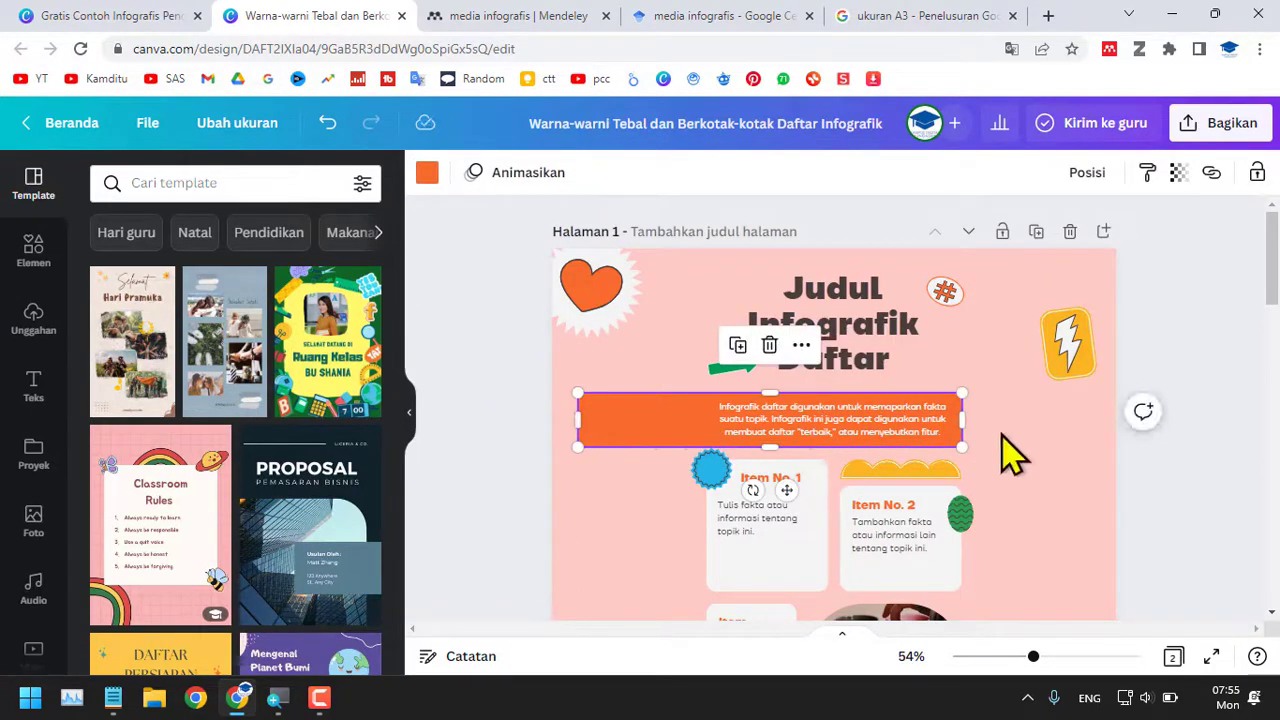
drag(965, 423, 1060, 420)
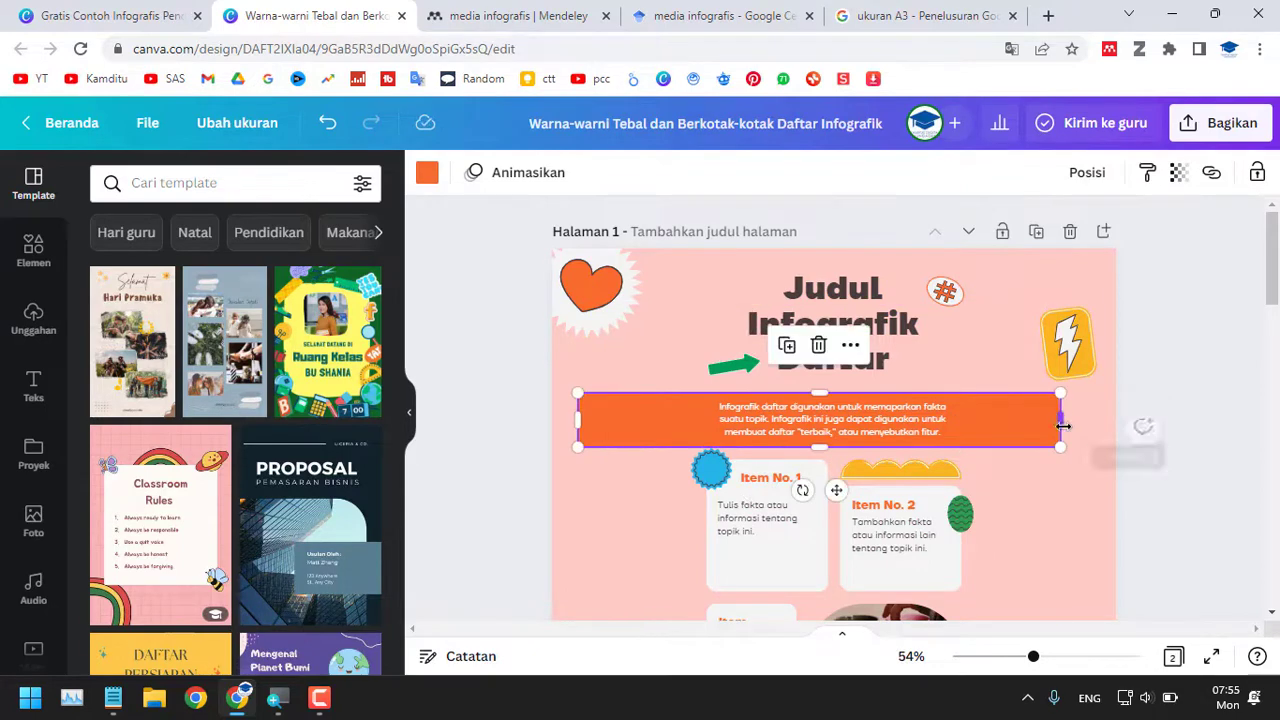
Move the Item No. 1 and Item No. 2 cards, with their decorations, left so they sit side by side below the banner
scroll(1097, 540, down, 2)
scroll(1094, 537, down, 2)
scroll(1094, 537, up, 2)
drag(625, 290, 714, 390)
drag(1122, 405, 840, 266)
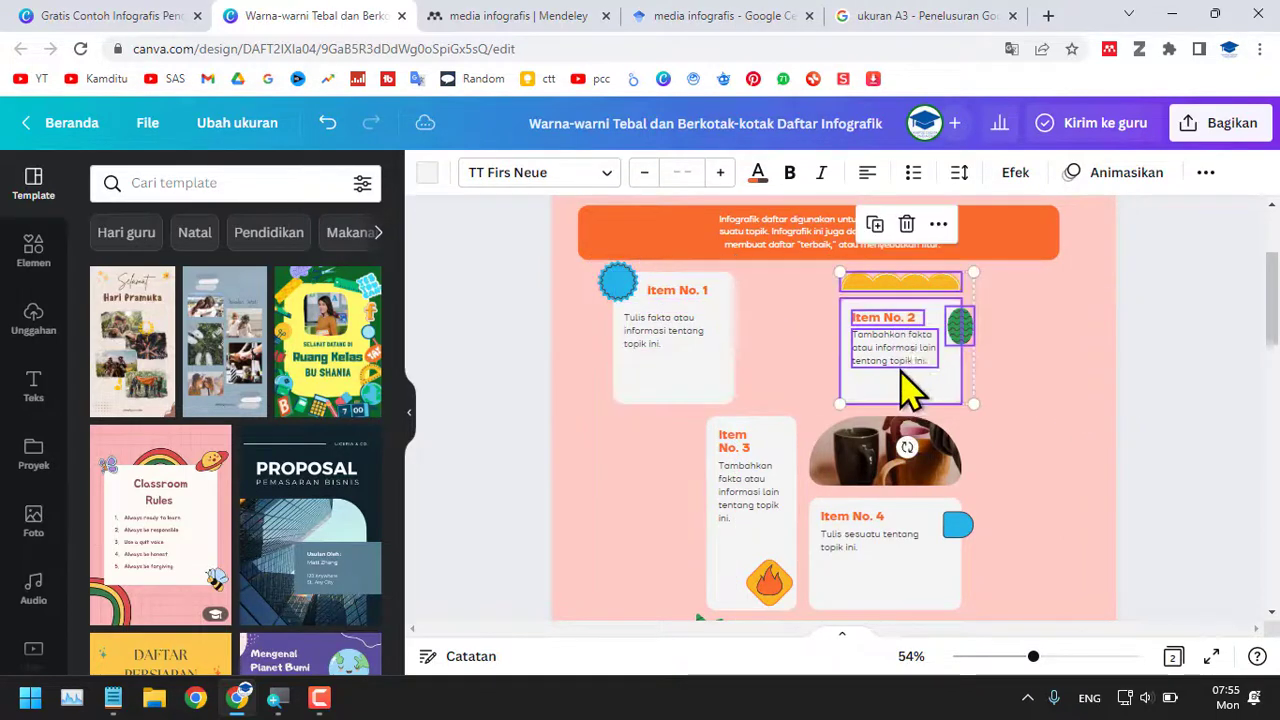
drag(918, 374, 818, 371)
Move the Item No. 3 card to the right of Item No. 2, and the mug photo with Item No. 4 below Item No. 1
scroll(1017, 503, down, 2)
scroll(1017, 503, up, 2)
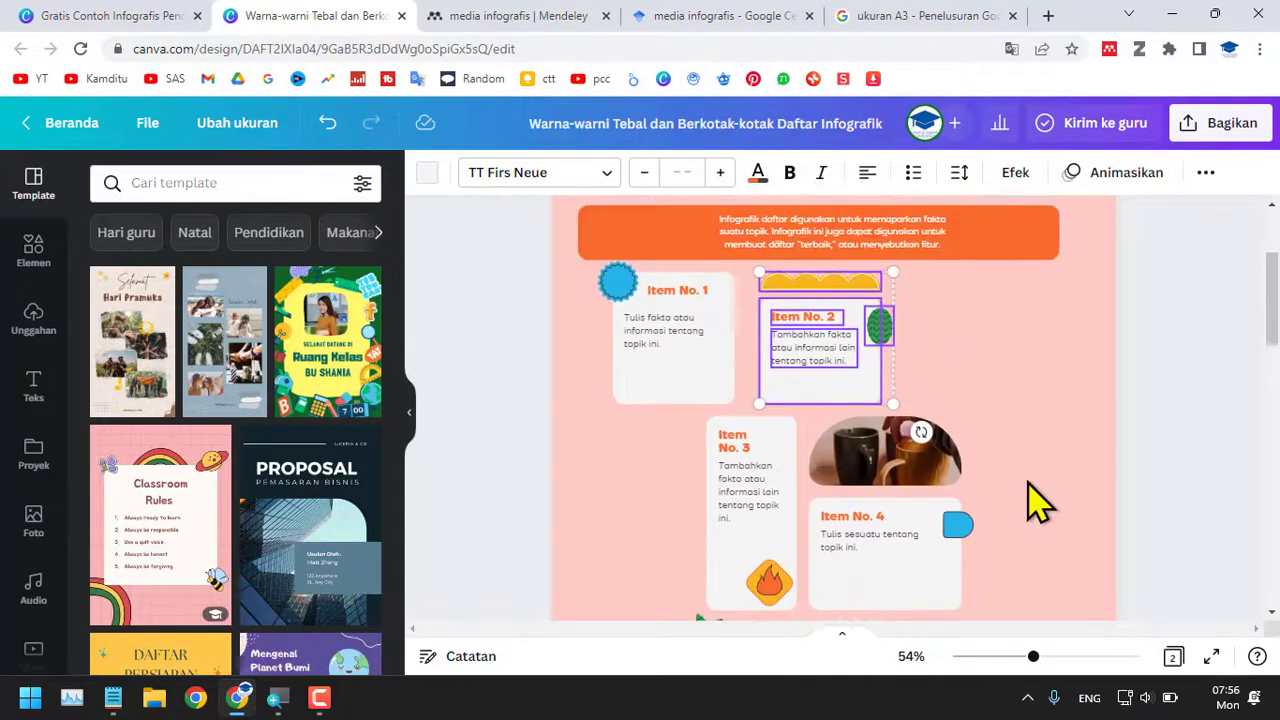
drag(606, 438, 1036, 436)
drag(706, 469, 731, 564)
Move the Item No. 5 card with its star and thumbs-up picture to the right of the Item No. 4 card
scroll(731, 566, down, 3)
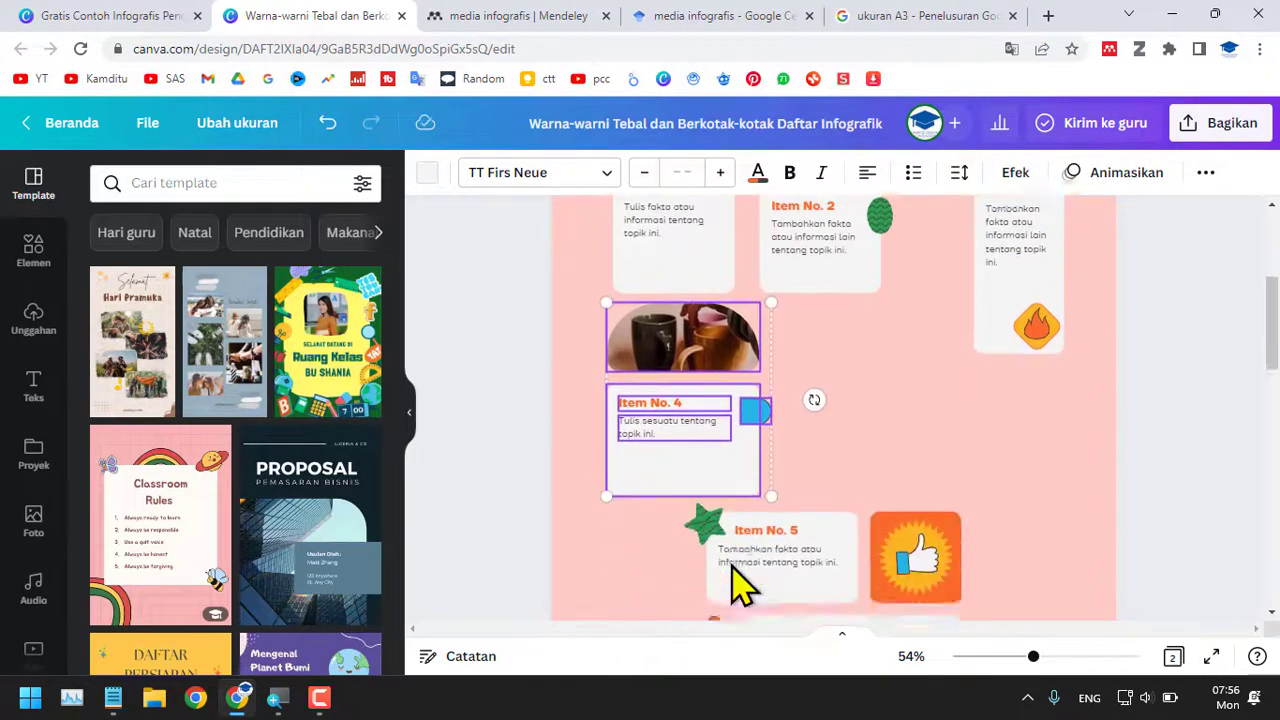
scroll(640, 470, up, 2)
drag(612, 538, 1006, 450)
Move the Item No. 6 group up below Items No. 4 and 5 and enlarge it to span the page's content width
scroll(1043, 609, down, 5)
scroll(1017, 561, up, 2)
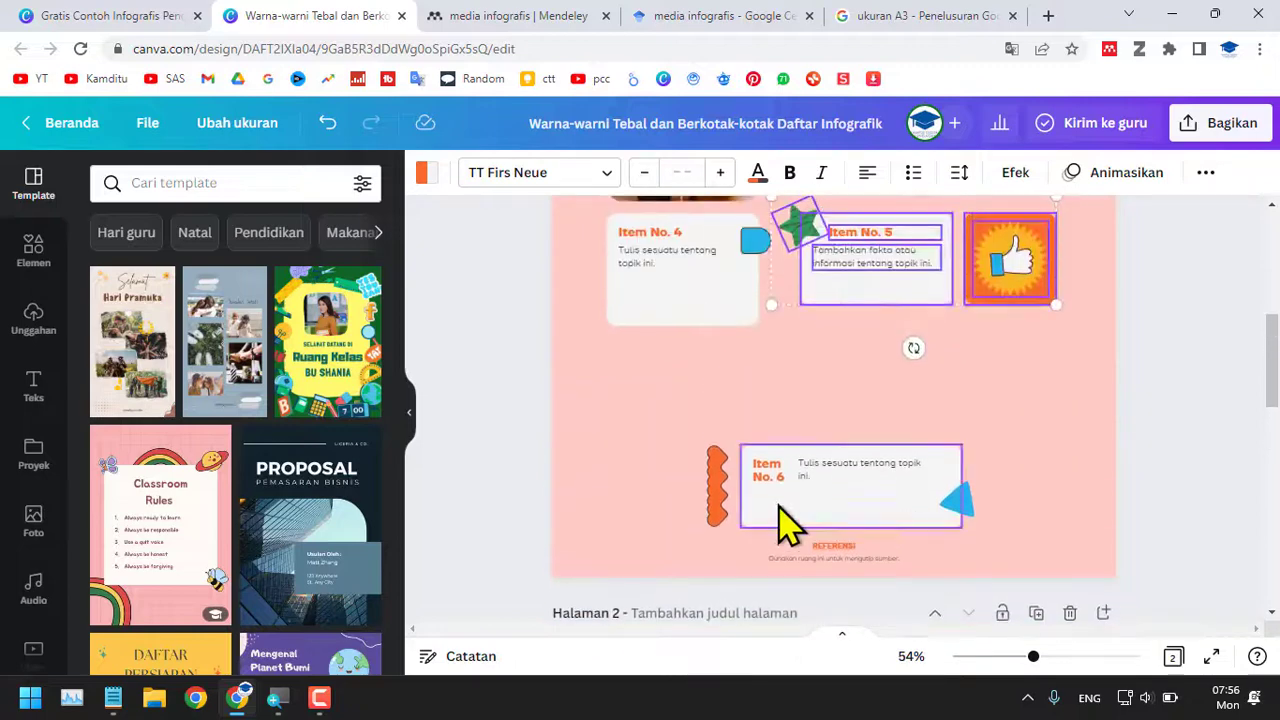
mouse_move(603, 445)
mouse_down()
mouse_move(1020, 523)
mouse_move(880, 391)
mouse_move(888, 408)
mouse_up()
drag(965, 438, 1062, 468)
click(1171, 391)
Shift the green arrow left and widen the title's text box so "Judul Infografik Daftar" fits on two lines
scroll(1128, 440, up, 5)
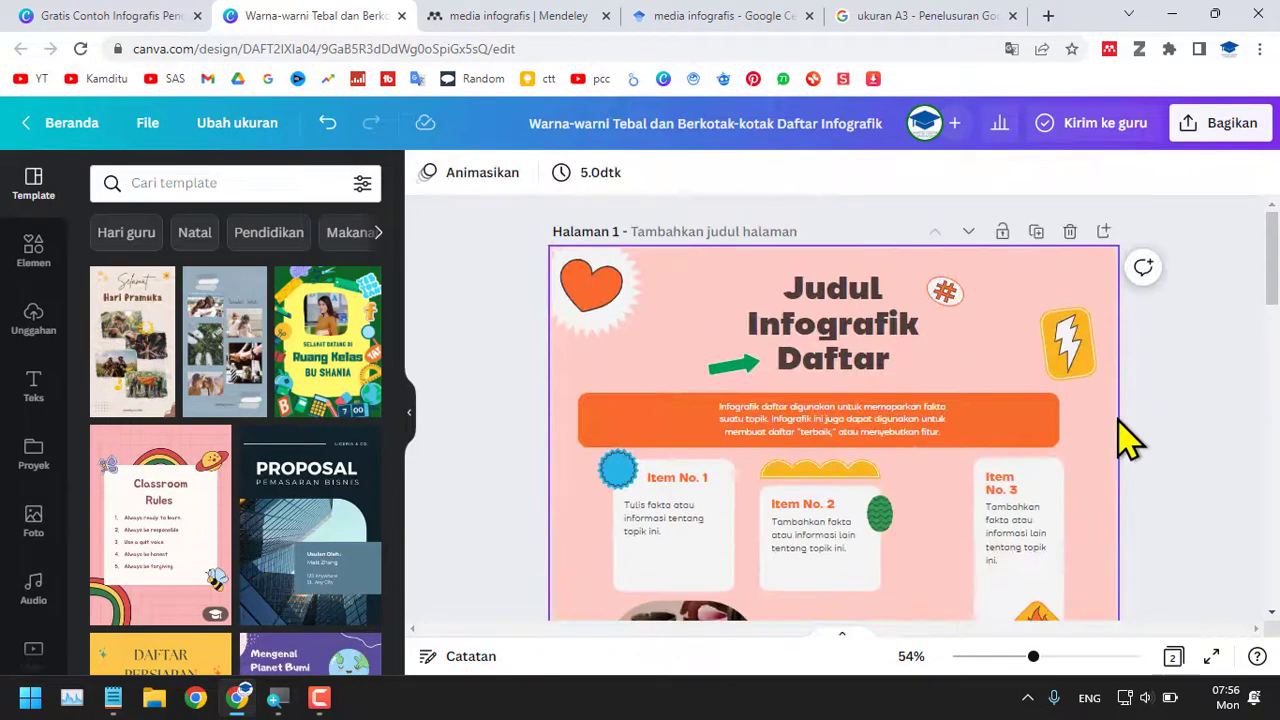
click(818, 350)
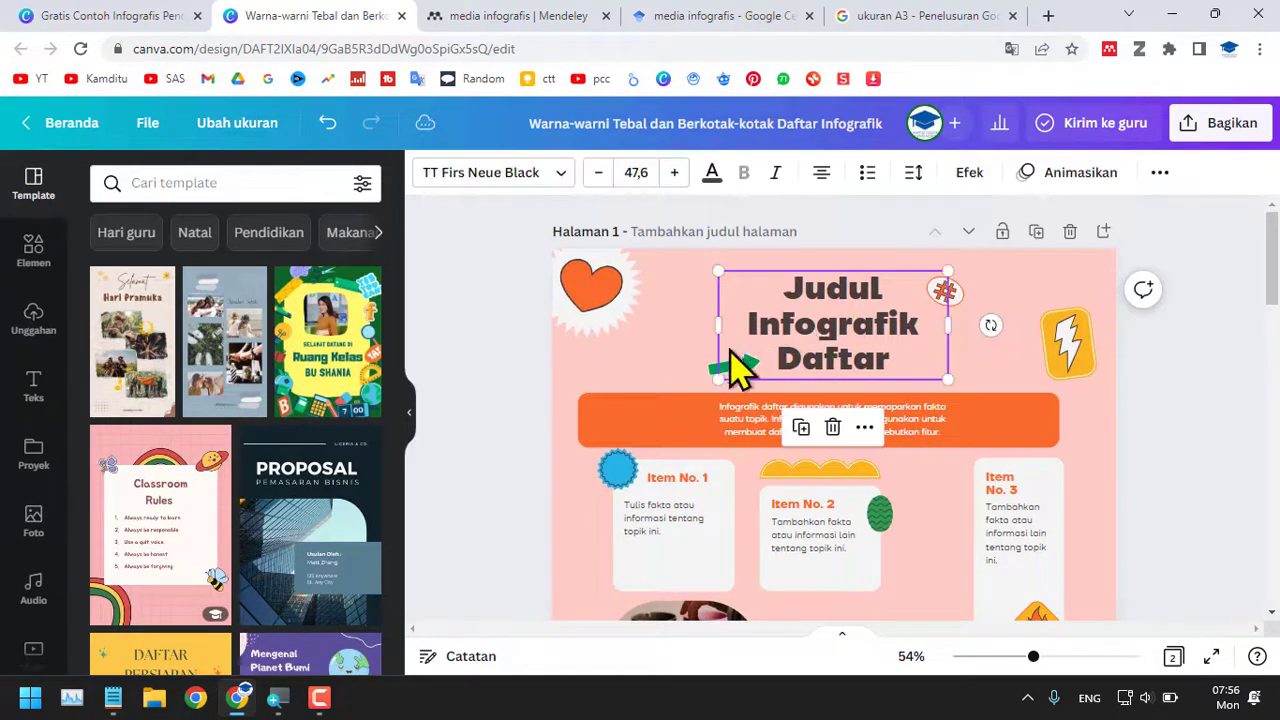
drag(745, 378, 674, 376)
click(735, 340)
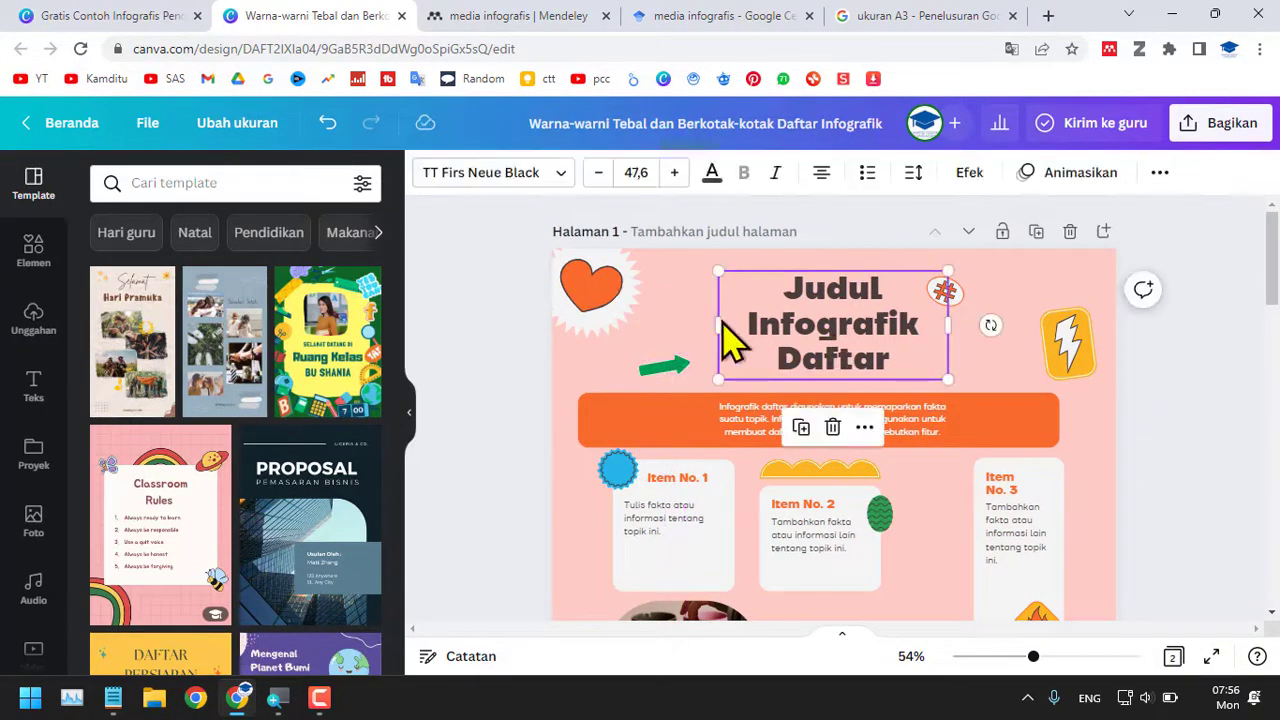
drag(718, 320, 655, 318)
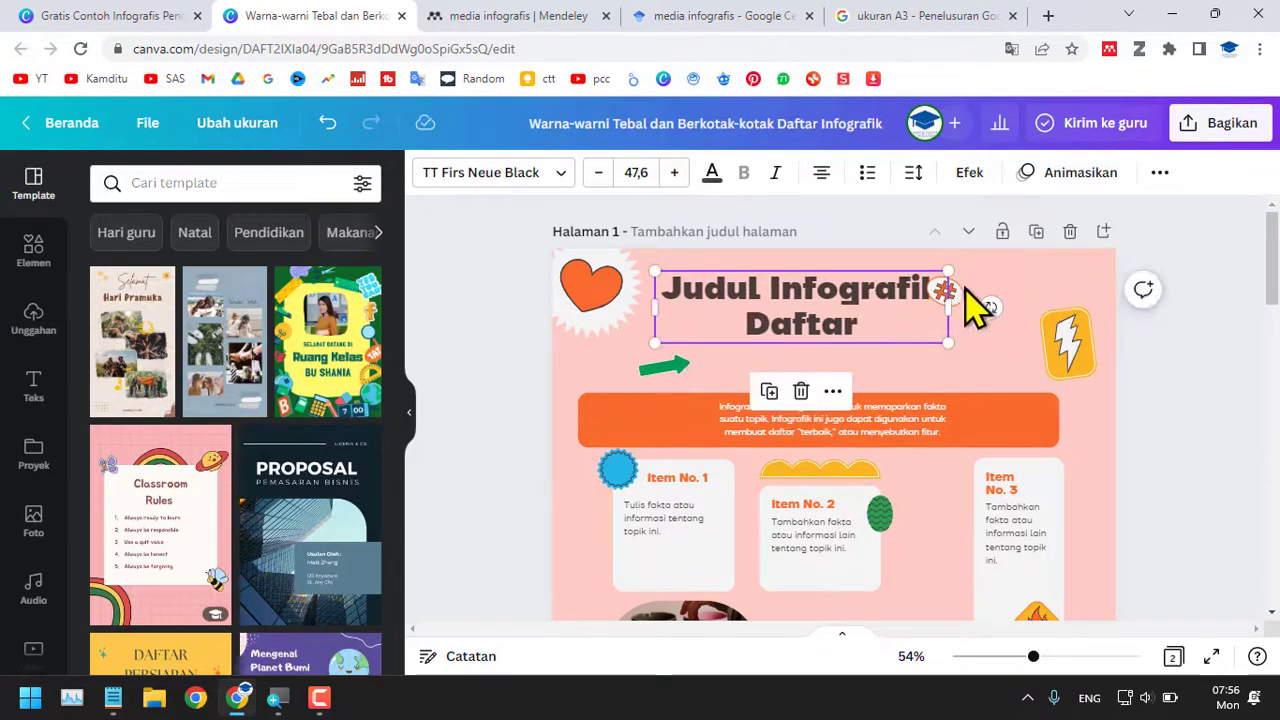
Move the hash sticker above the lightning sticker and shift the title slightly right and down
click(1262, 462)
drag(946, 294, 1049, 295)
mouse_move(906, 300)
mouse_down()
mouse_move(946, 313)
mouse_move(931, 303)
mouse_up()
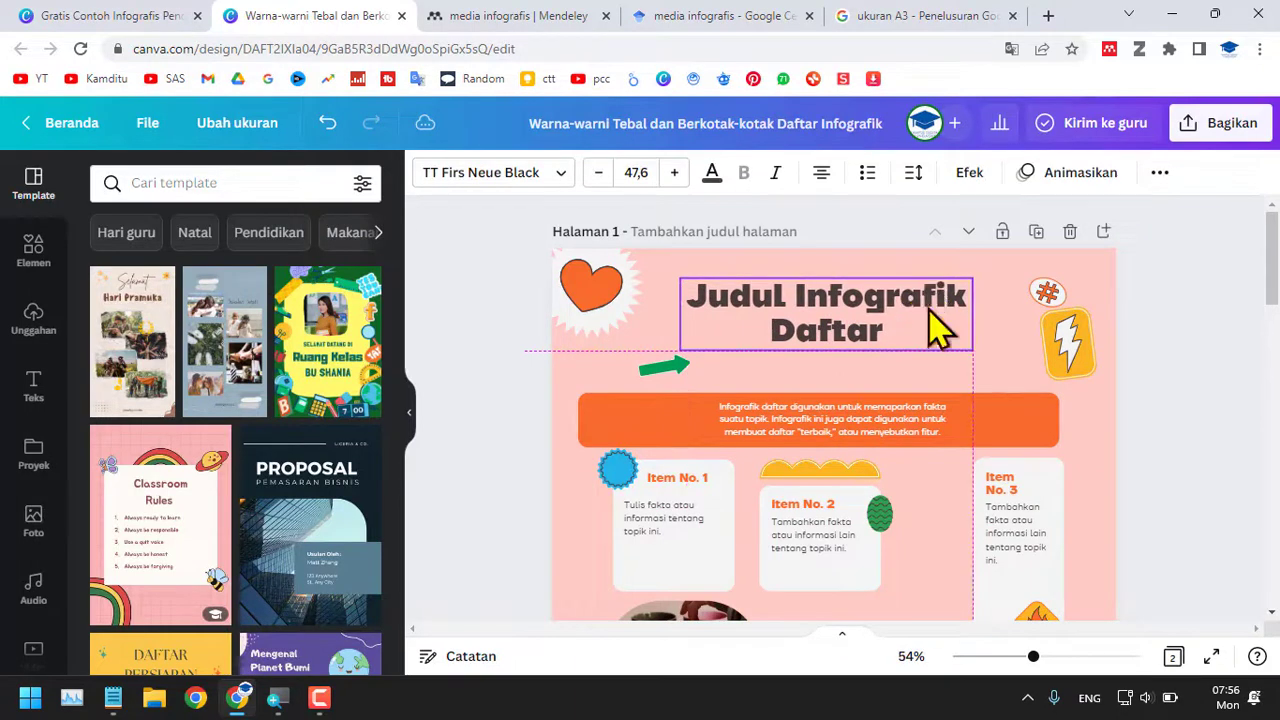
drag(654, 366, 662, 365)
click(1205, 472)
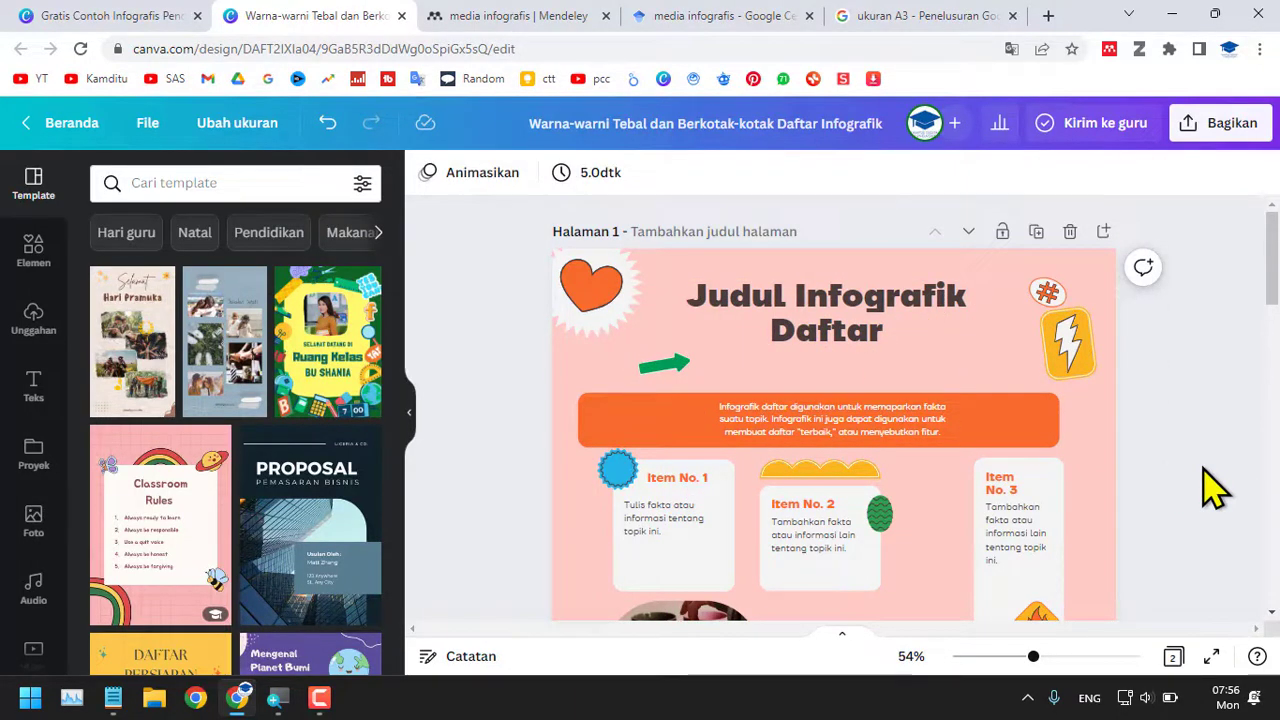
Move the Item No. 3 card with its flame sticker left, closer to the Item No. 2 card
scroll(960, 512, down, 5)
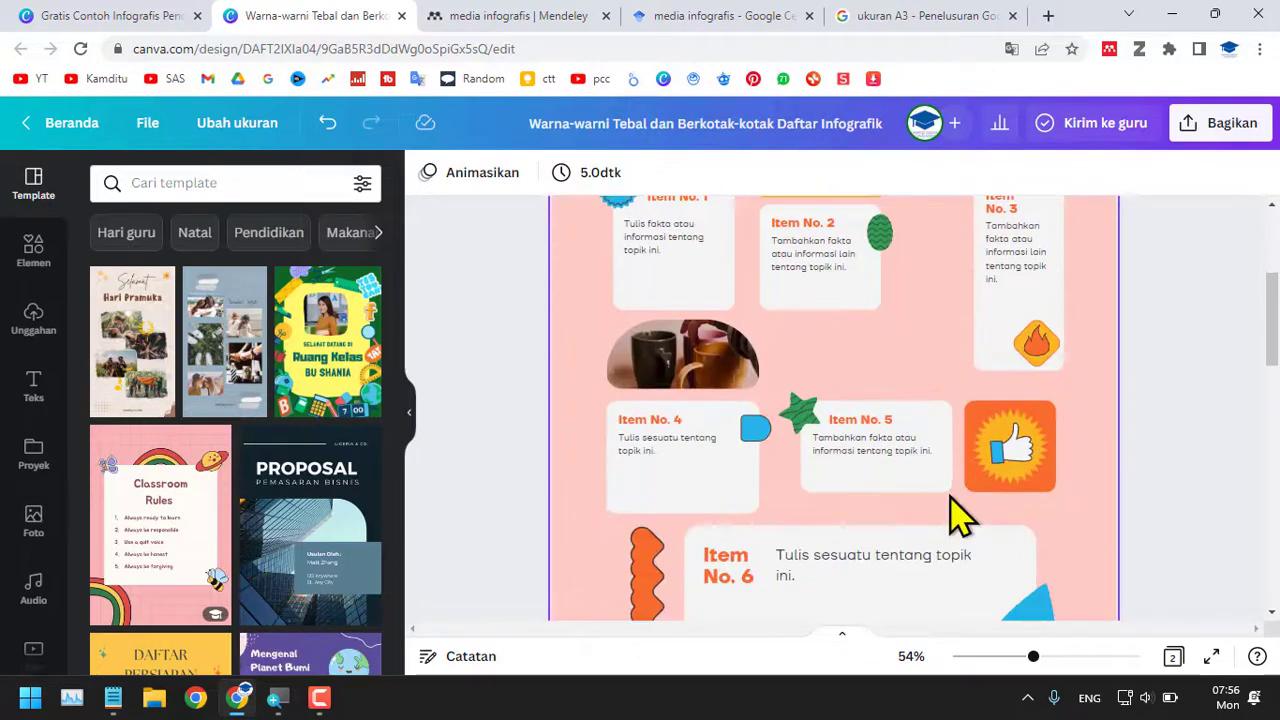
scroll(960, 525, down, 3)
scroll(951, 523, up, 2)
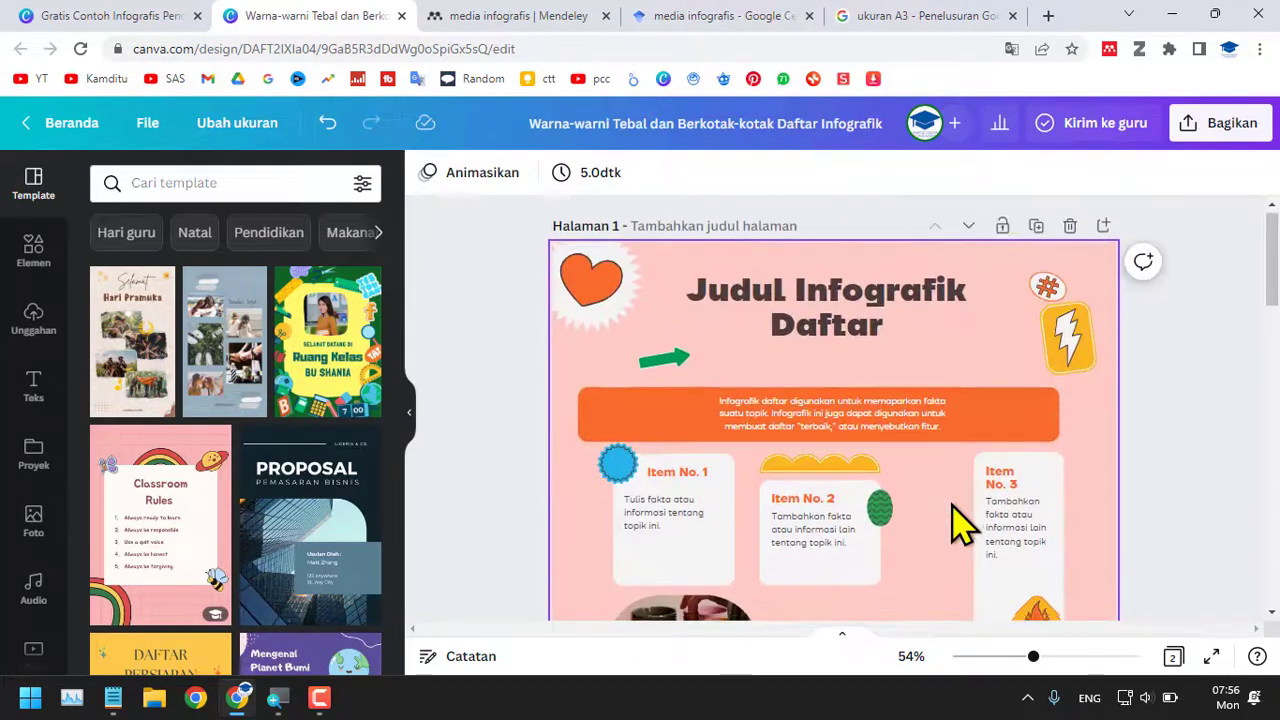
scroll(1034, 380, down, 3)
scroll(1103, 528, up, 2)
drag(1180, 593, 1203, 457)
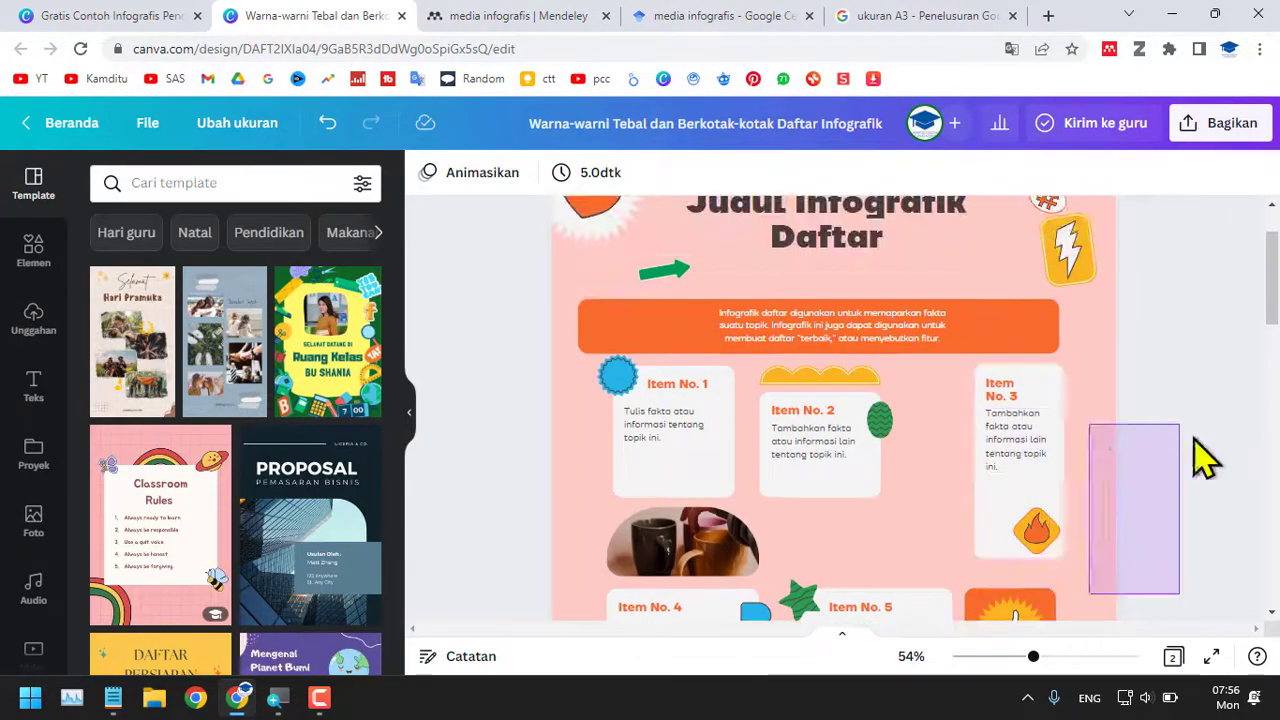
drag(1156, 528, 947, 430)
key(ctrl+z)
drag(1200, 560, 975, 382)
drag(1024, 456, 979, 453)
Widen the intro text box to fill the orange banner and set its font size to 17.5
click(810, 303)
click(814, 318)
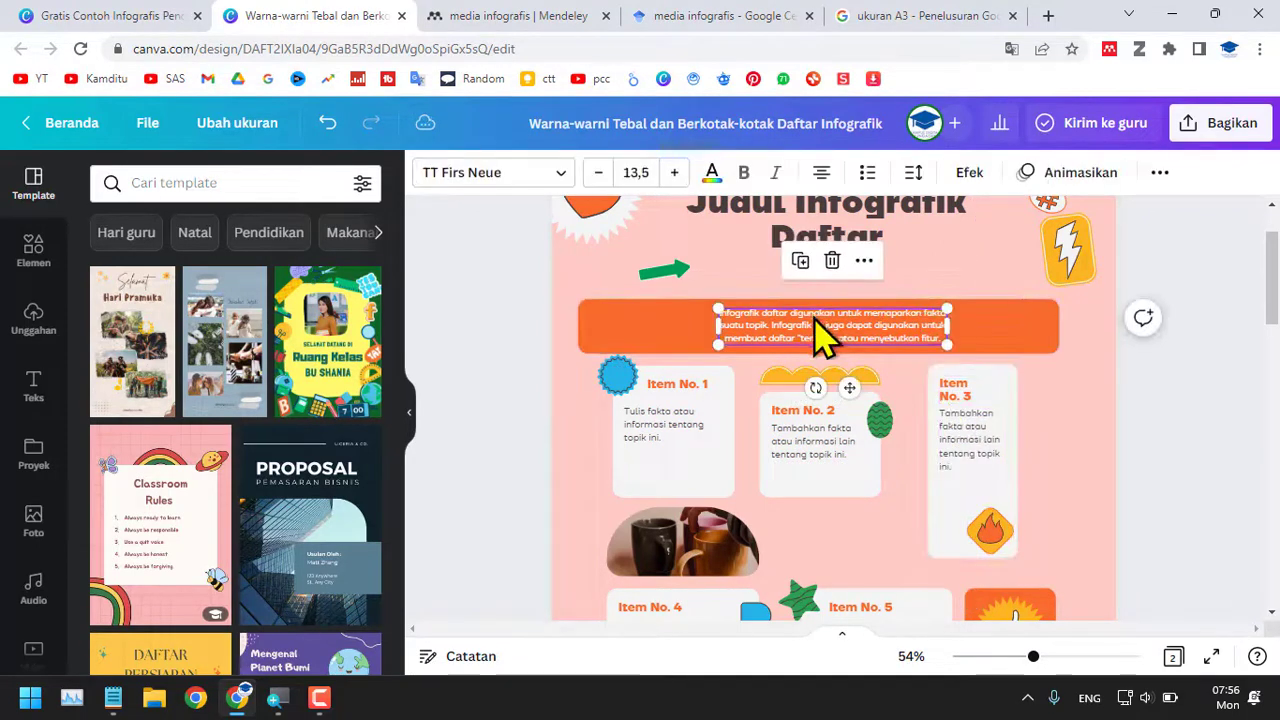
drag(714, 325, 606, 326)
drag(946, 324, 1048, 326)
click(675, 176)
click(675, 176)
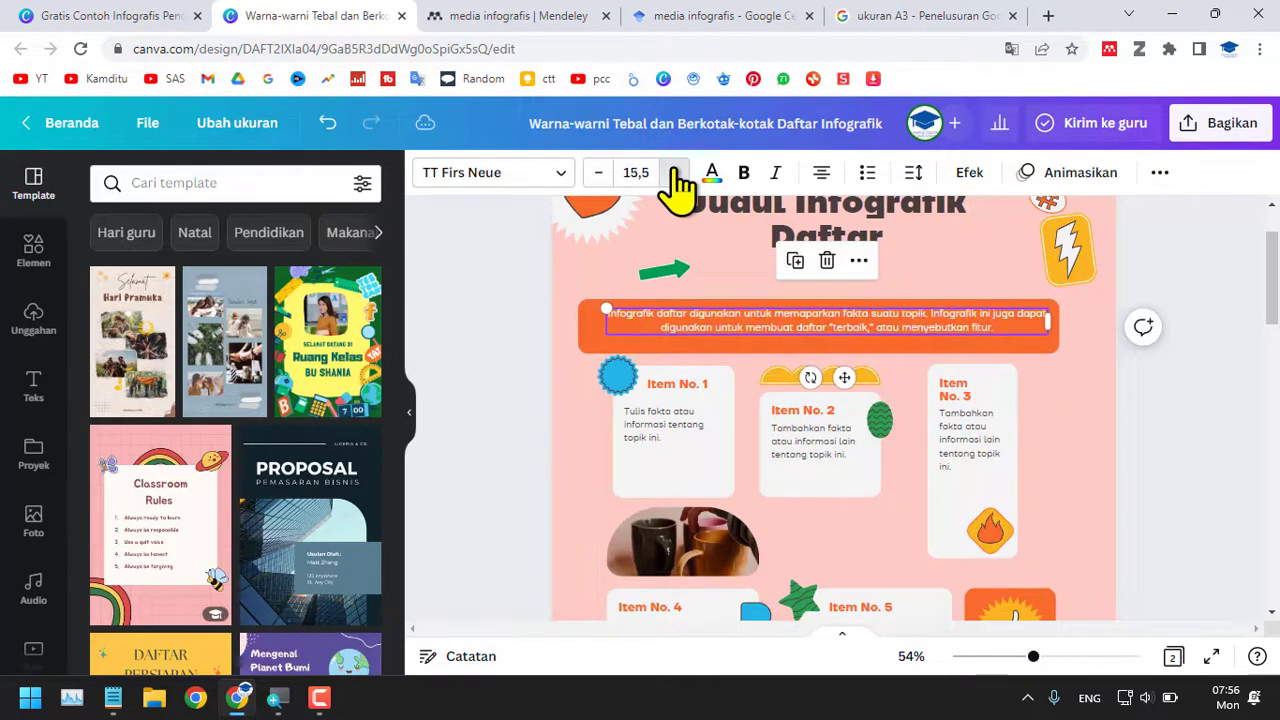
click(675, 176)
click(675, 176)
click(675, 176)
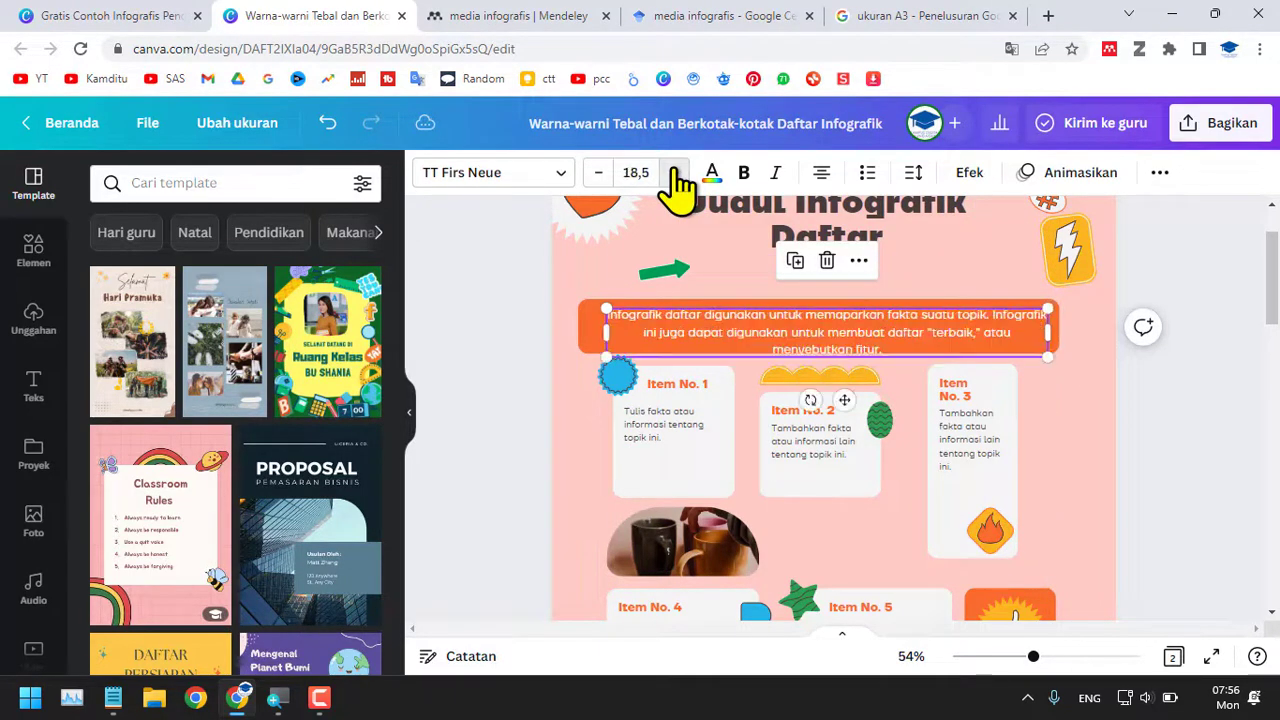
click(601, 176)
click(1205, 503)
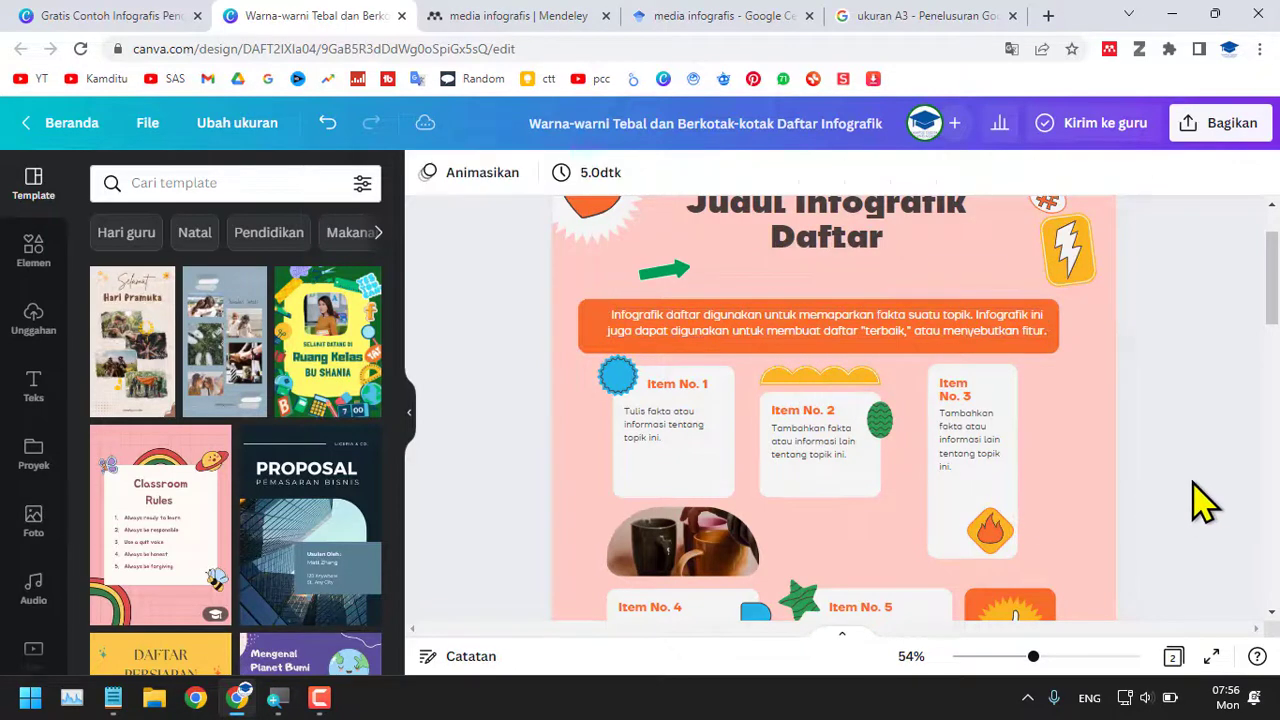
Nudge the heart sticker slightly right and down from the page's upper-left corner
scroll(1035, 545, down, 3)
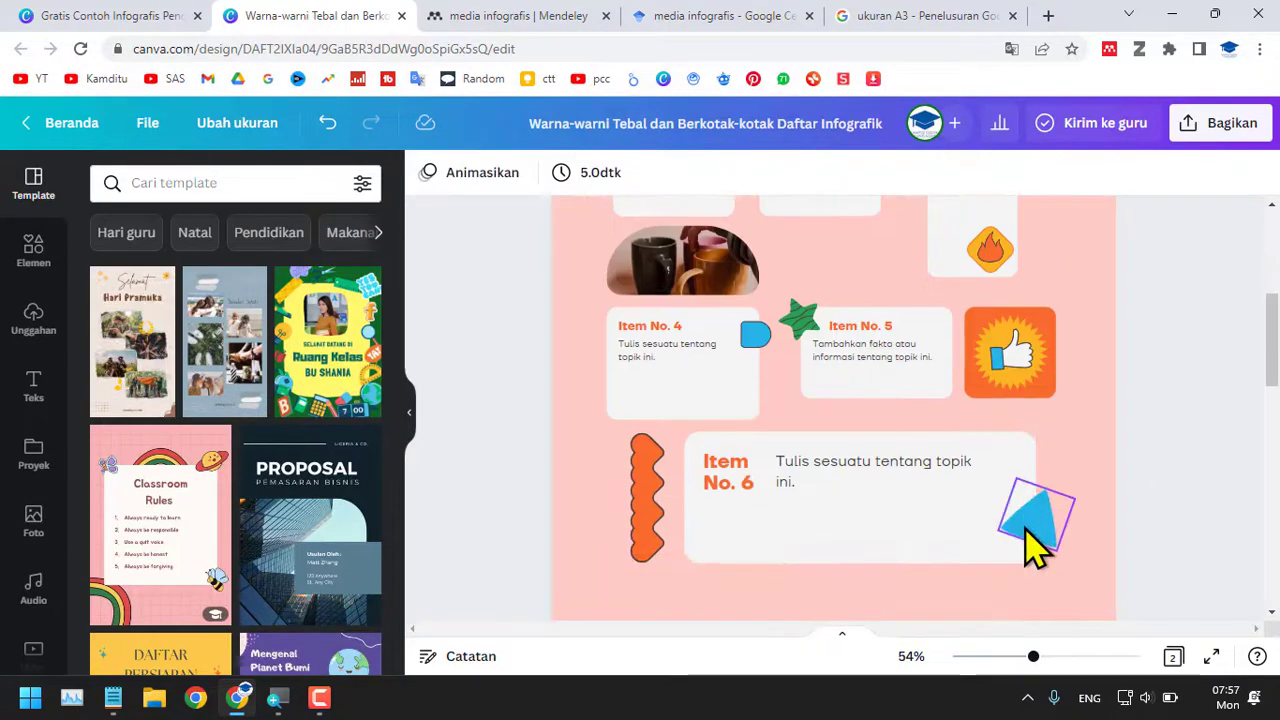
scroll(1045, 560, up, 4)
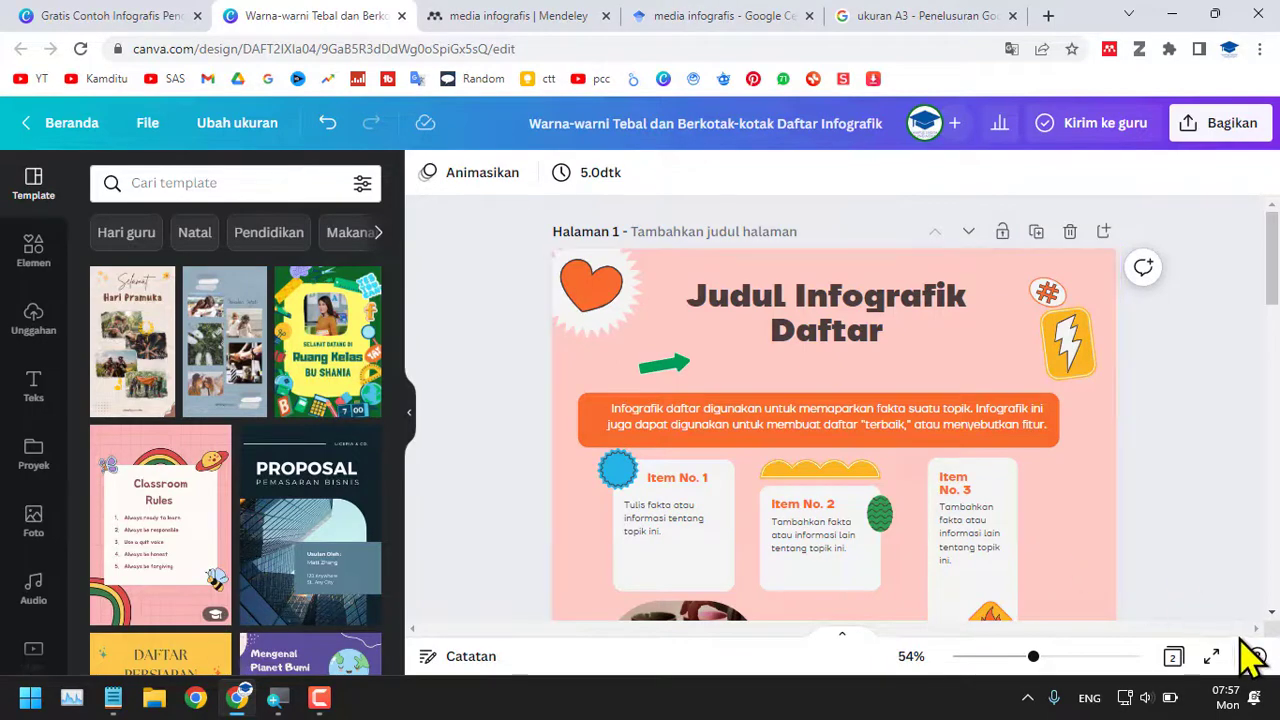
scroll(990, 530, down, 8)
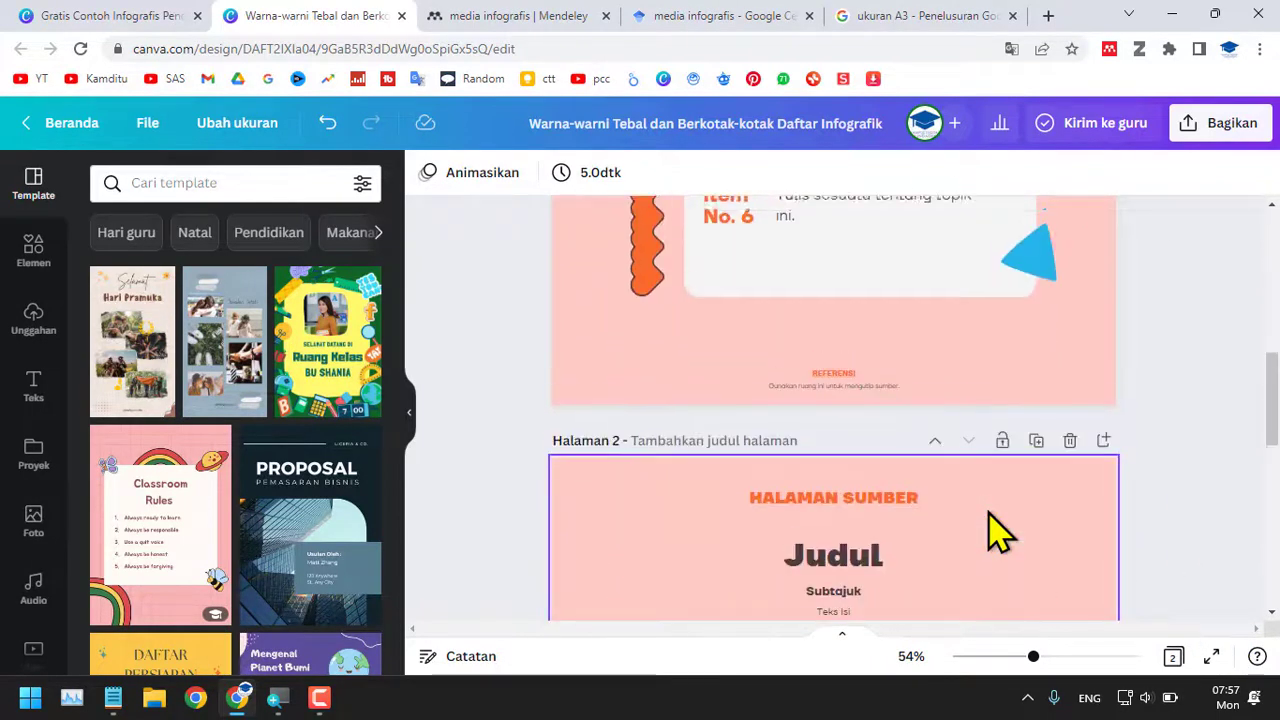
scroll(990, 518, up, 8)
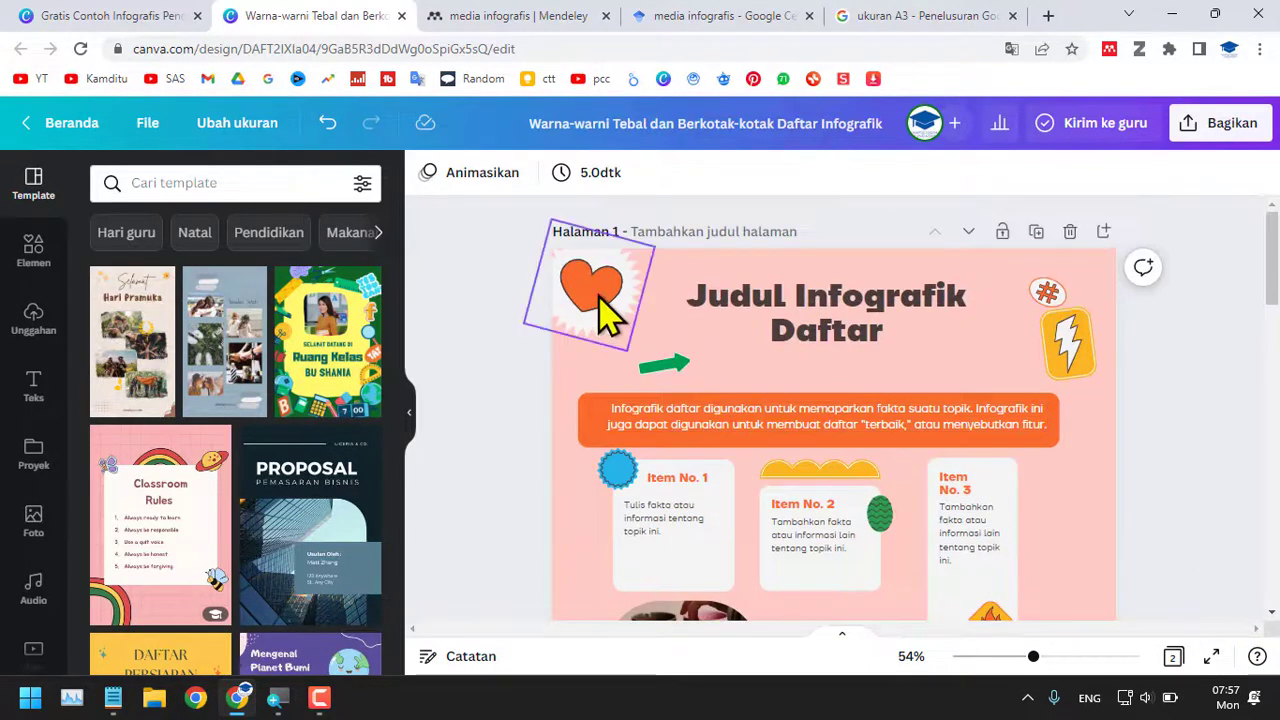
mouse_move(599, 297)
mouse_down()
mouse_move(621, 300)
mouse_move(591, 289)
mouse_move(604, 290)
mouse_up()
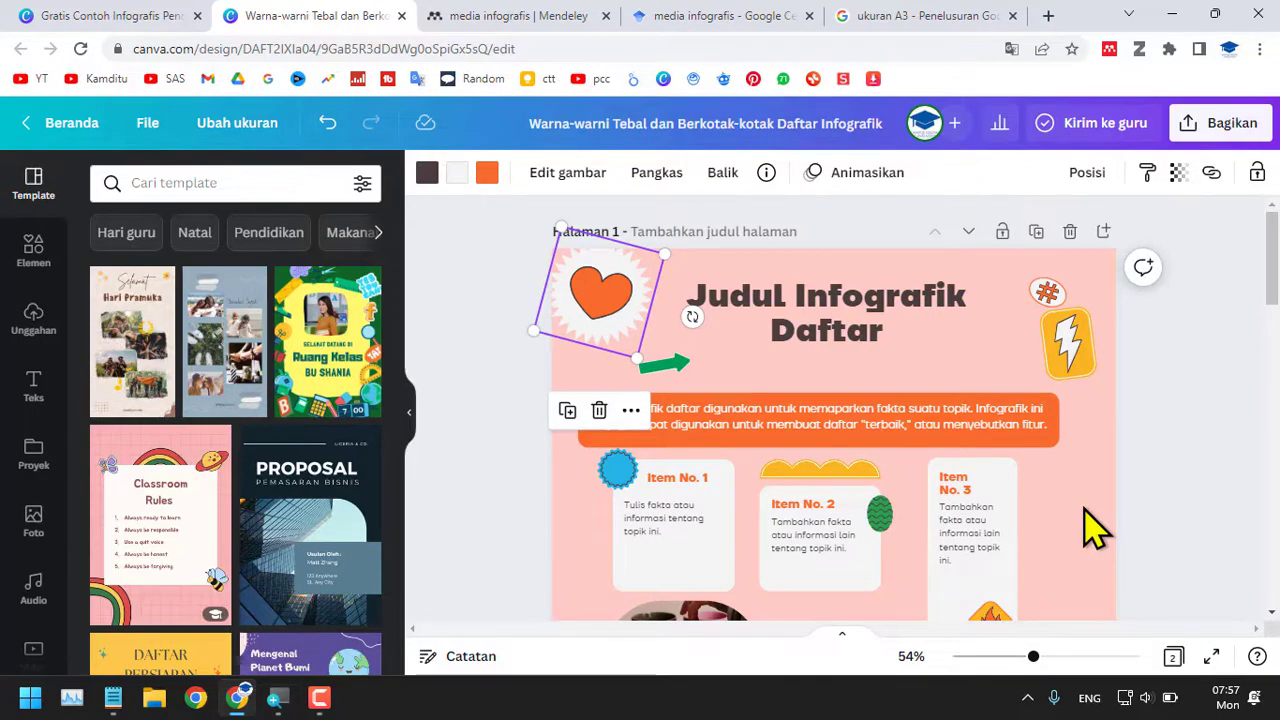
Shift the whole Item No. 6 group slightly left and up to line up with the cards above it
scroll(1095, 530, down, 5)
scroll(1095, 530, up, 4)
scroll(1093, 525, up, 2)
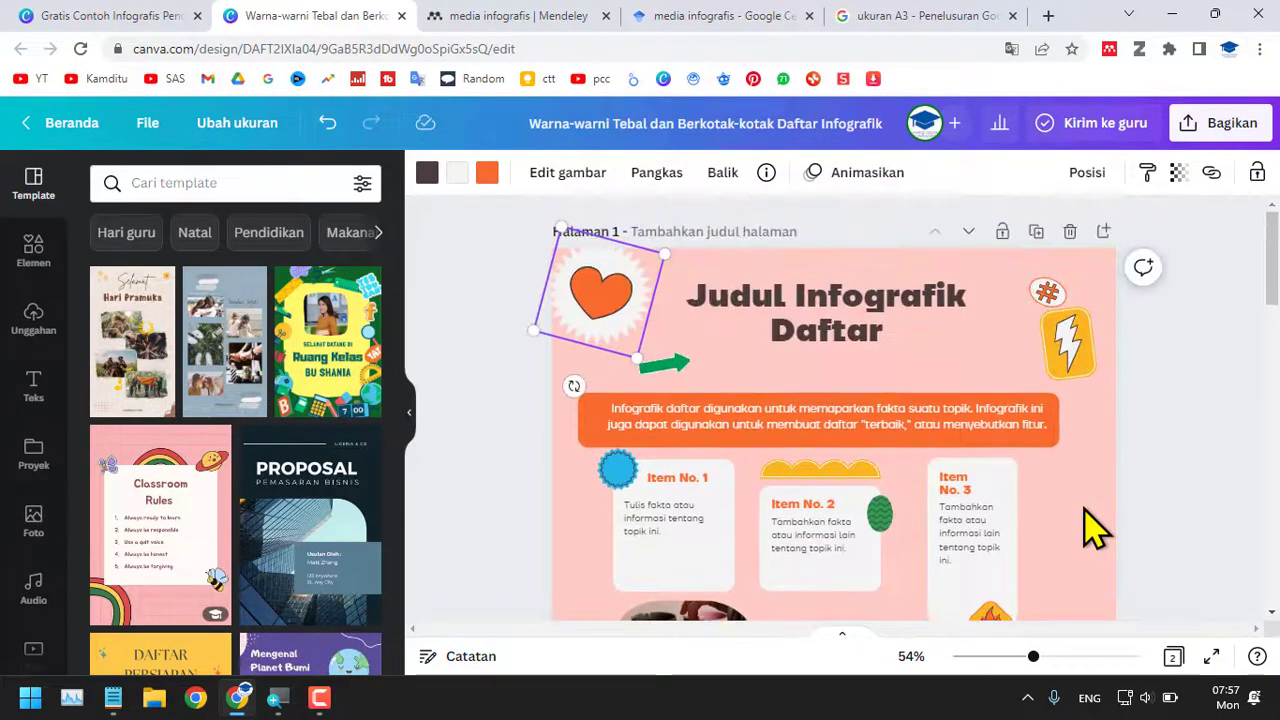
scroll(1093, 525, down, 4)
scroll(1100, 580, up, 2)
scroll(1080, 628, down, 1)
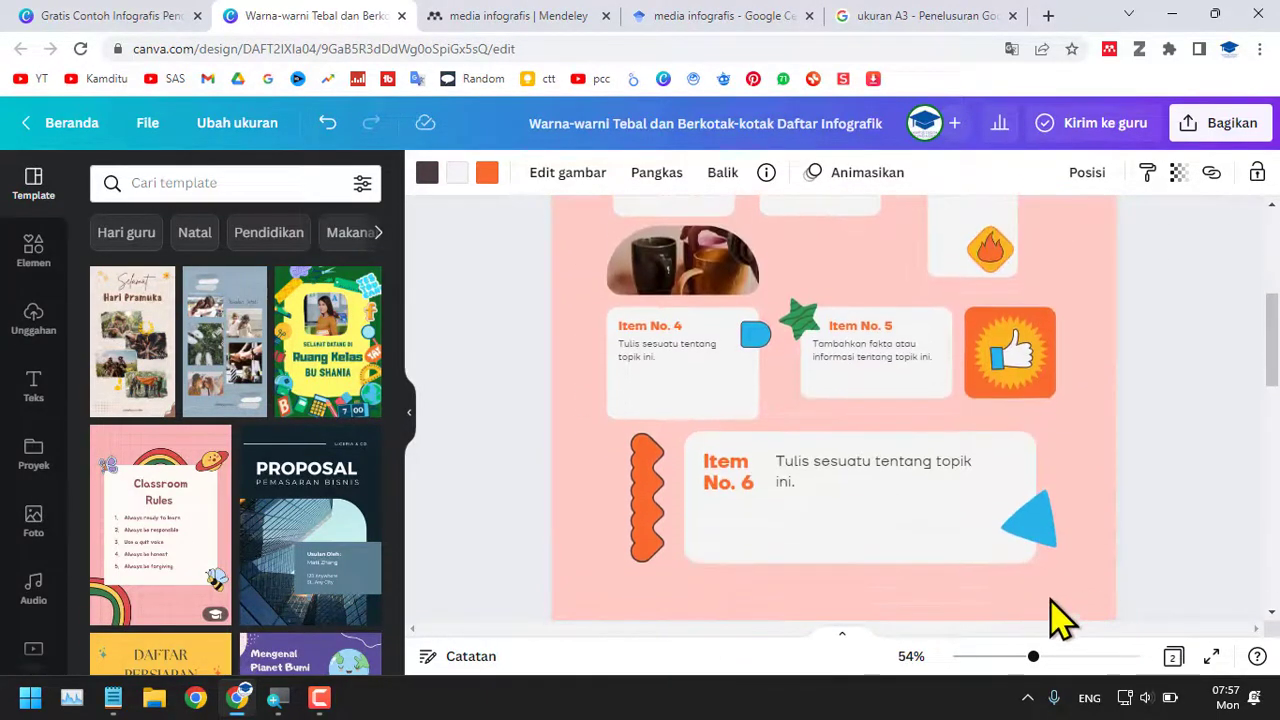
drag(1198, 545, 575, 470)
scroll(871, 543, down, 1)
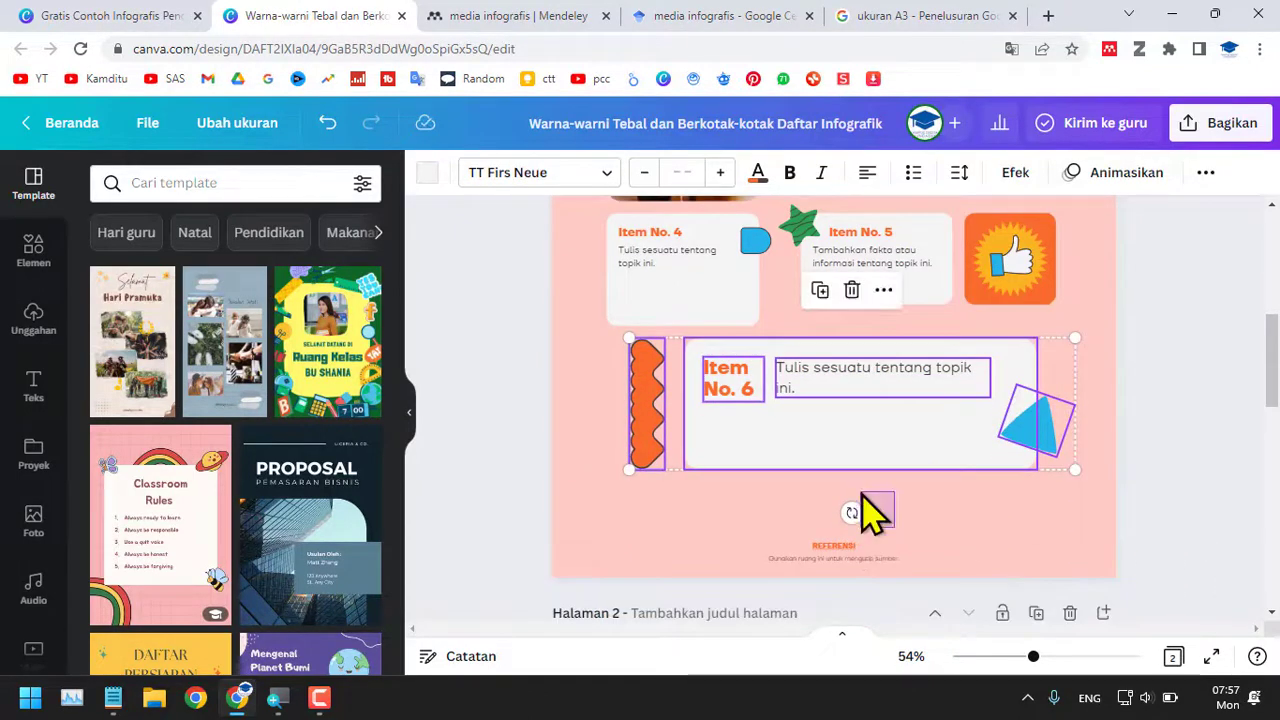
drag(1212, 478, 621, 365)
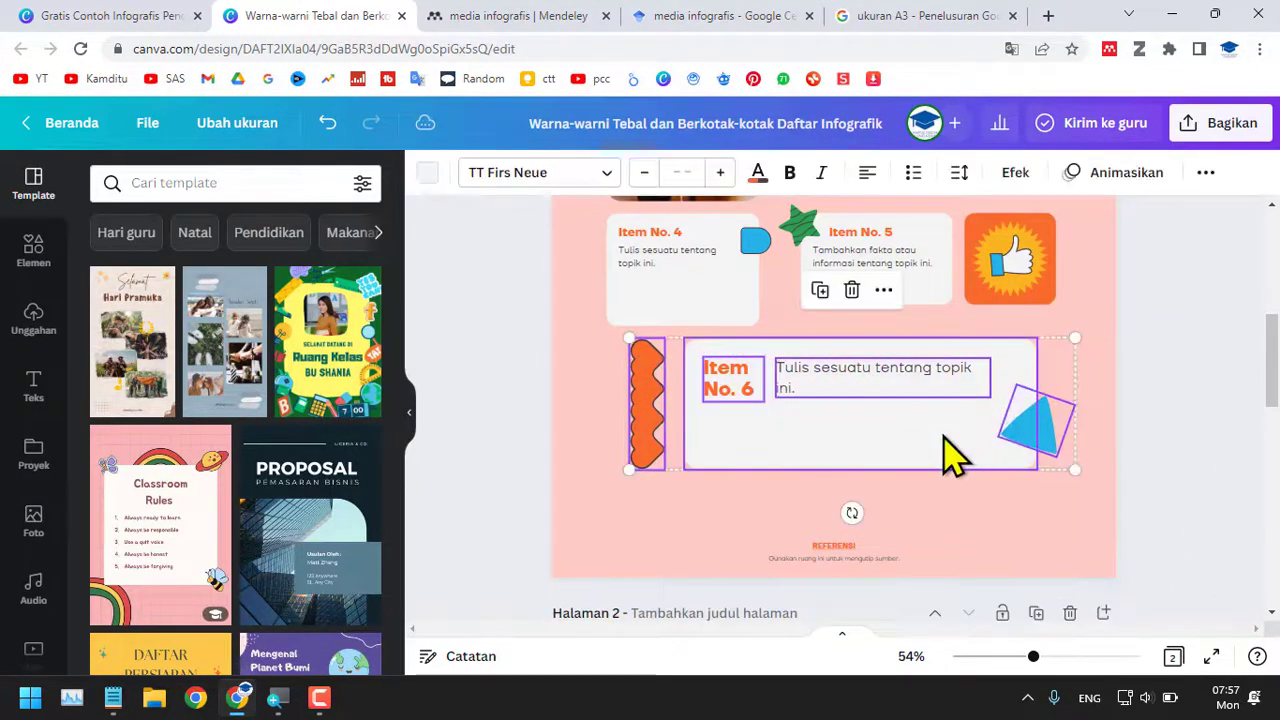
drag(951, 449, 928, 429)
click(1188, 468)
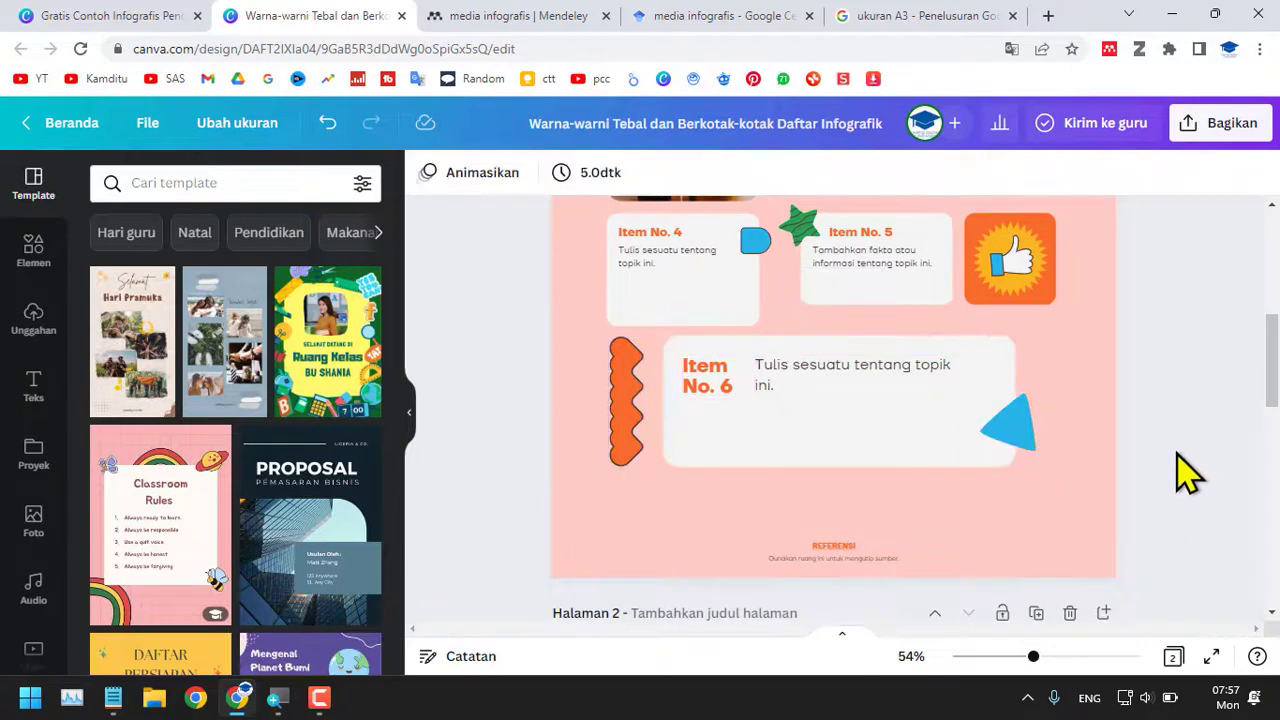
scroll(1182, 475, up, 3)
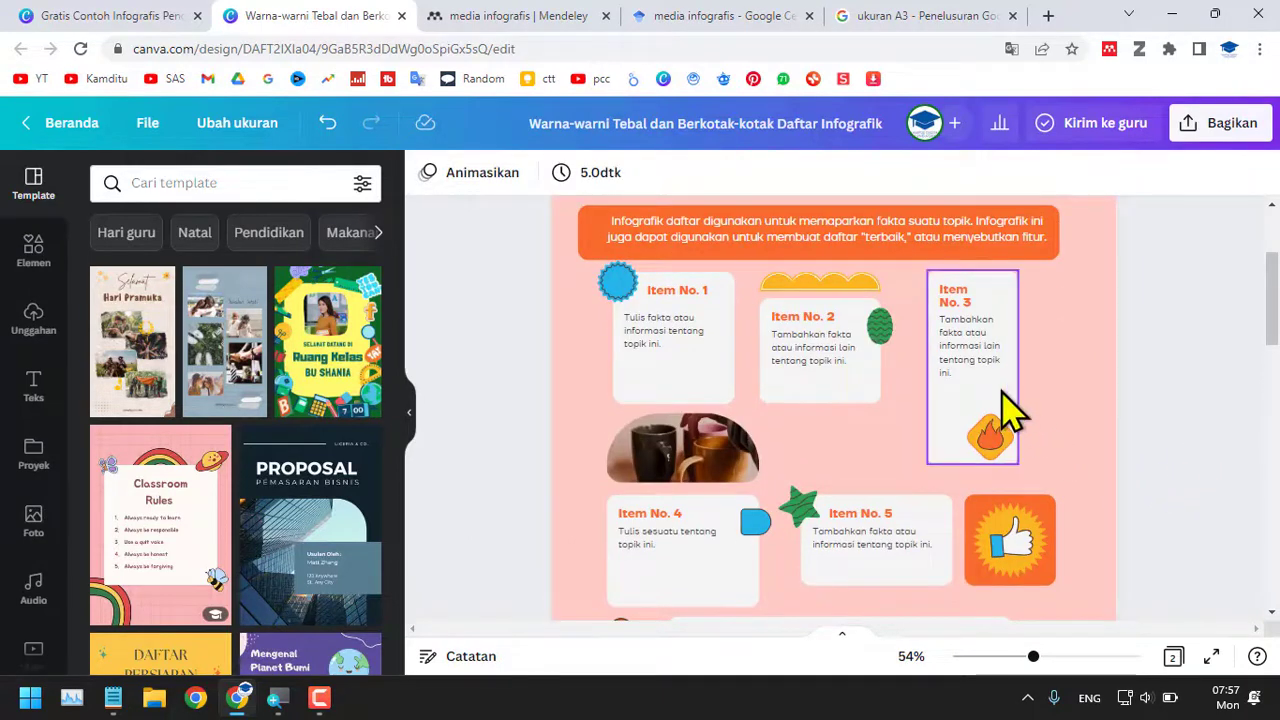
Shift the Item No. 2 and Item No. 3 cards with their decorations left to tighten the spacing of the first card row
drag(1124, 464, 966, 262)
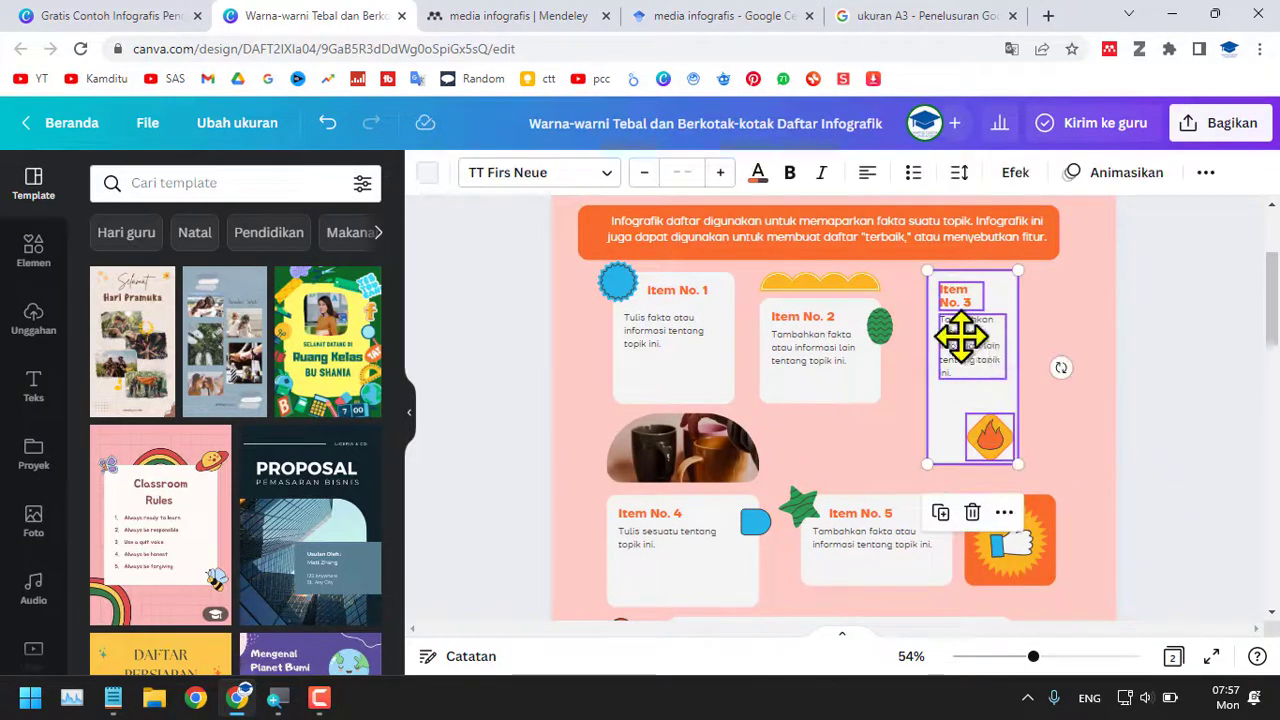
drag(960, 334, 951, 337)
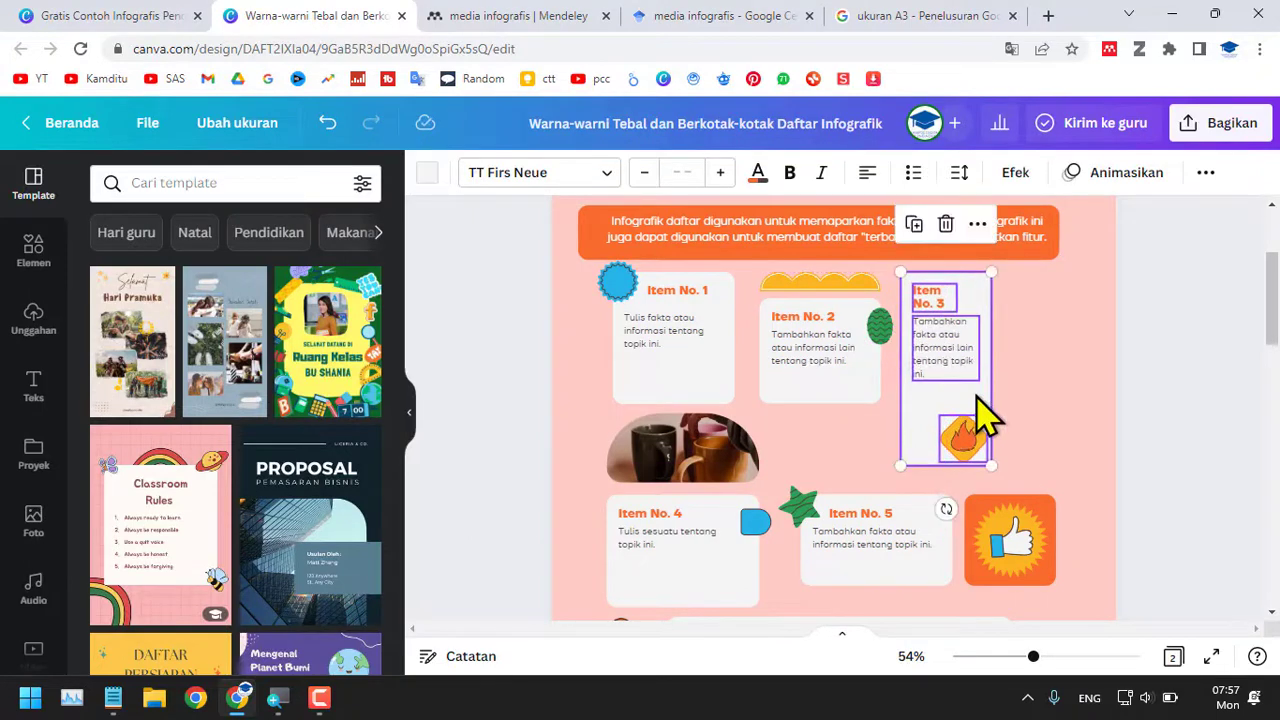
drag(872, 380, 812, 285)
drag(866, 357, 845, 336)
drag(1090, 442, 928, 295)
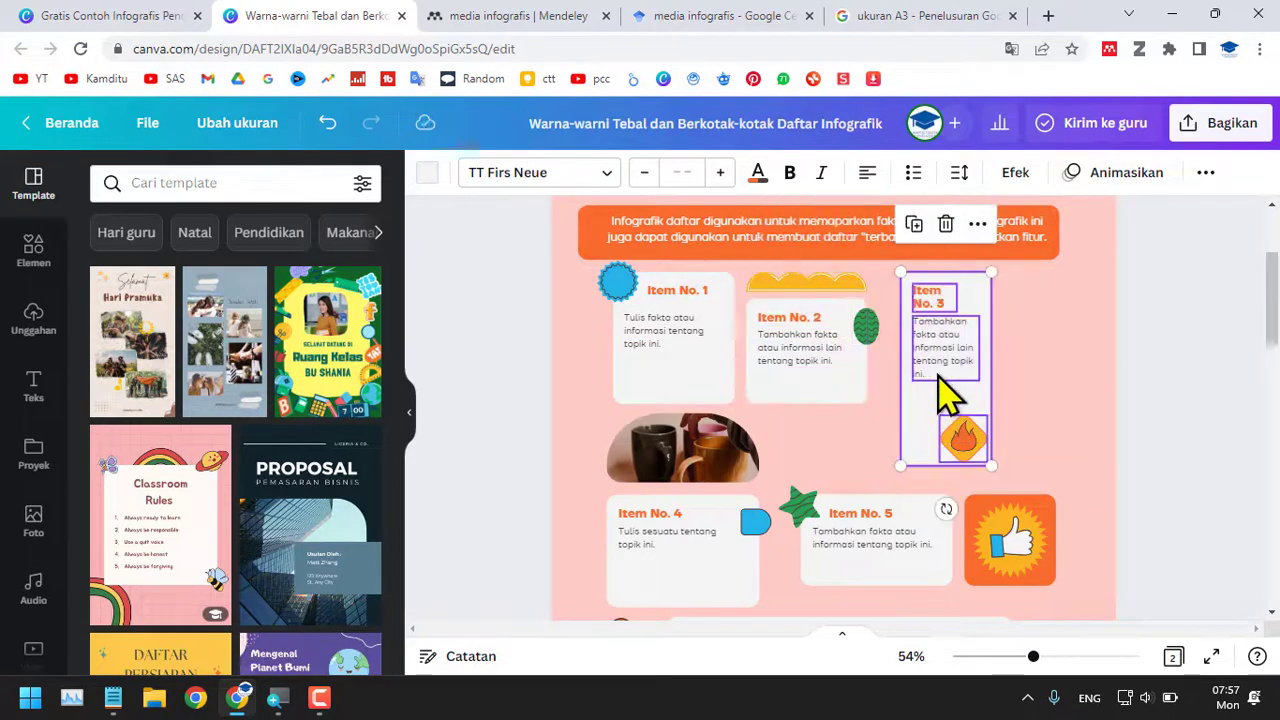
drag(946, 386, 921, 372)
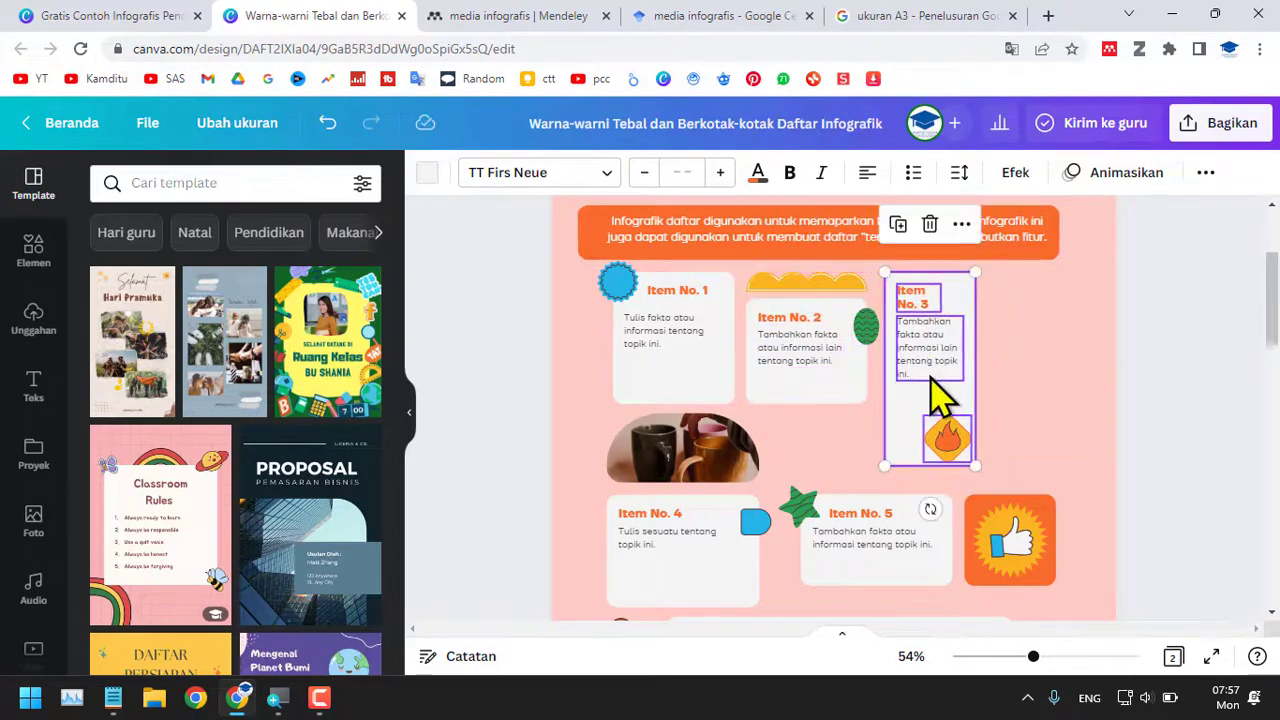
Duplicate the Item No. 3 card with its flame sticker and place the copy beside the original, level with it
drag(1068, 441, 918, 296)
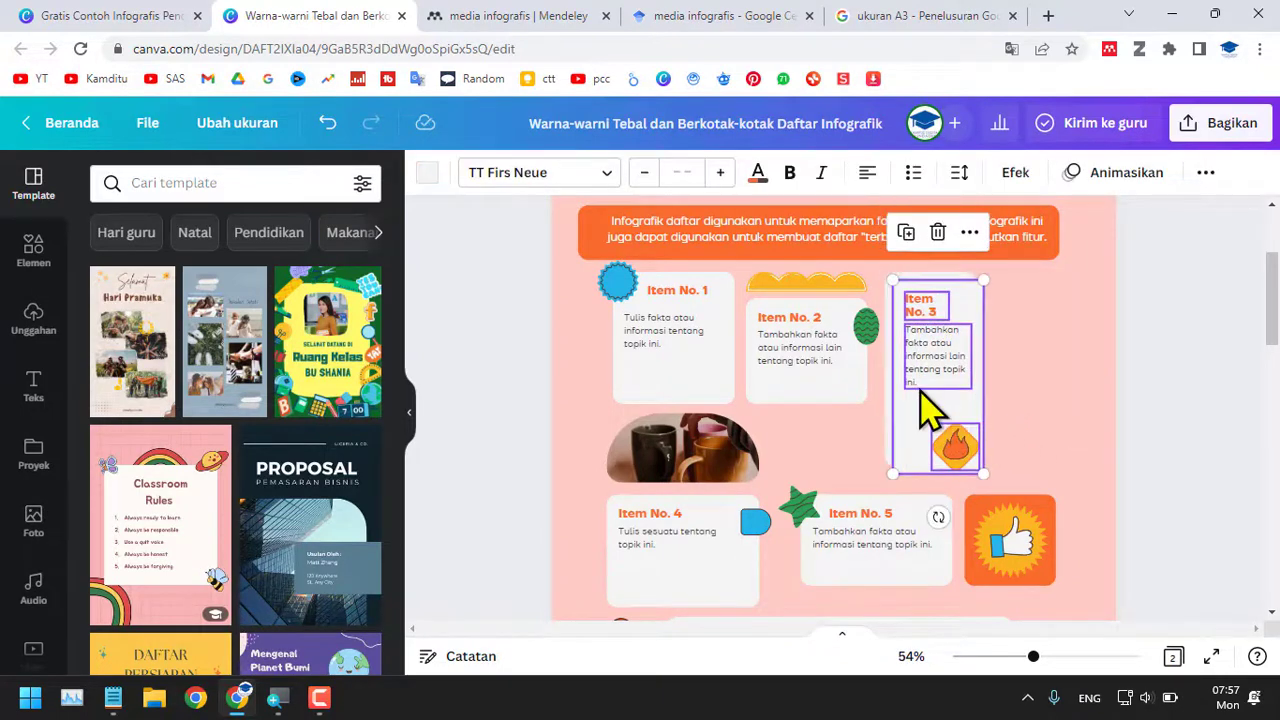
drag(923, 409, 1014, 378)
click(1251, 486)
scroll(1251, 486, down, 2)
scroll(1250, 500, up, 3)
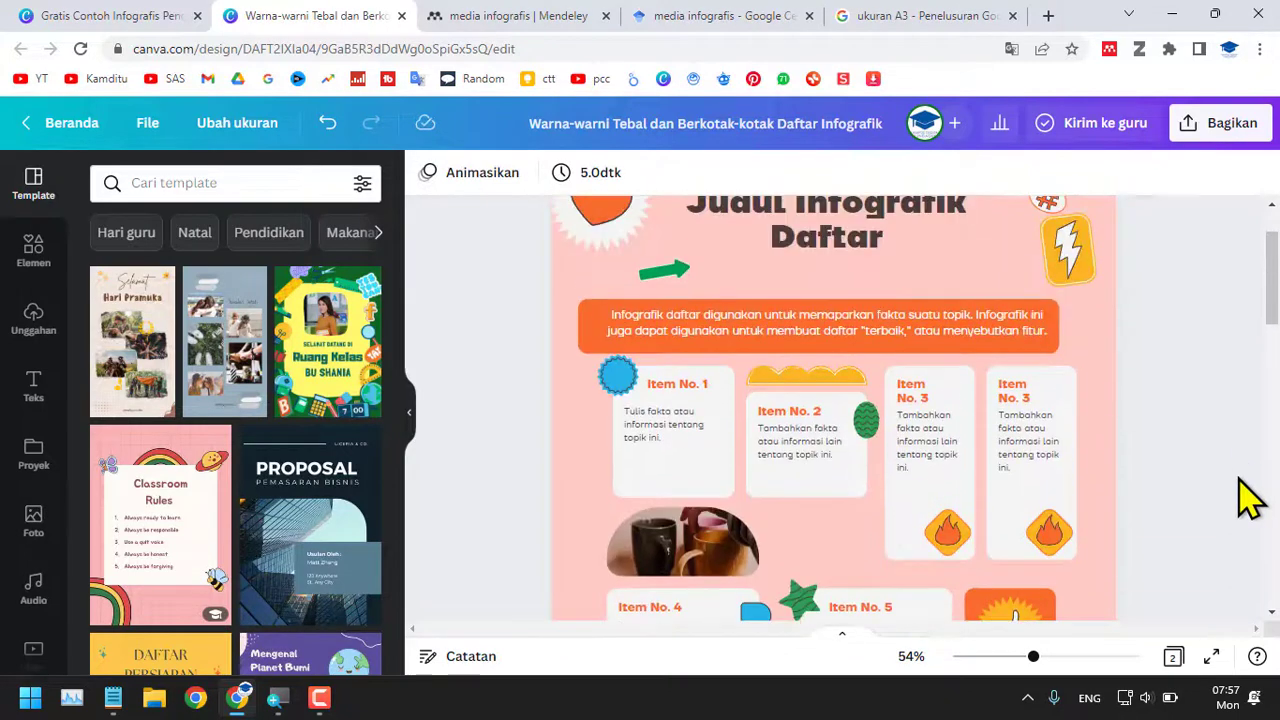
Shrink the whole Item No. 6 group proportionally to free space on its right side
scroll(1250, 500, down, 3)
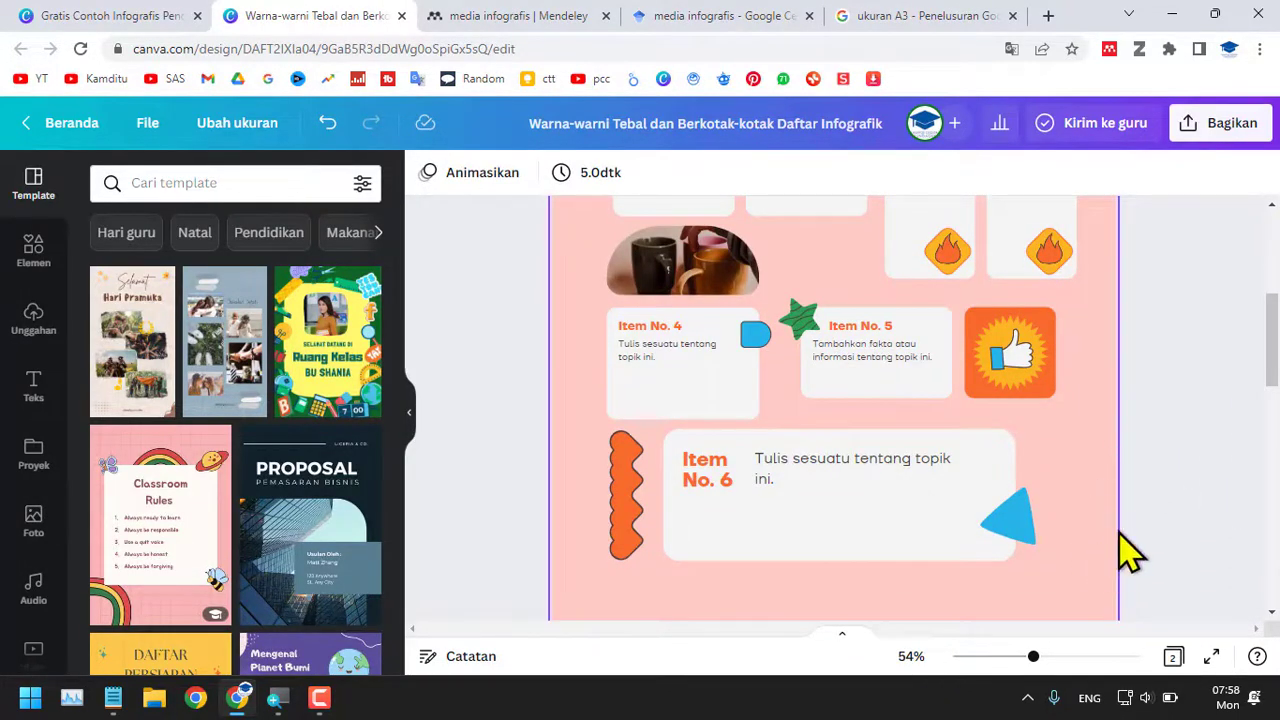
drag(1175, 545, 585, 480)
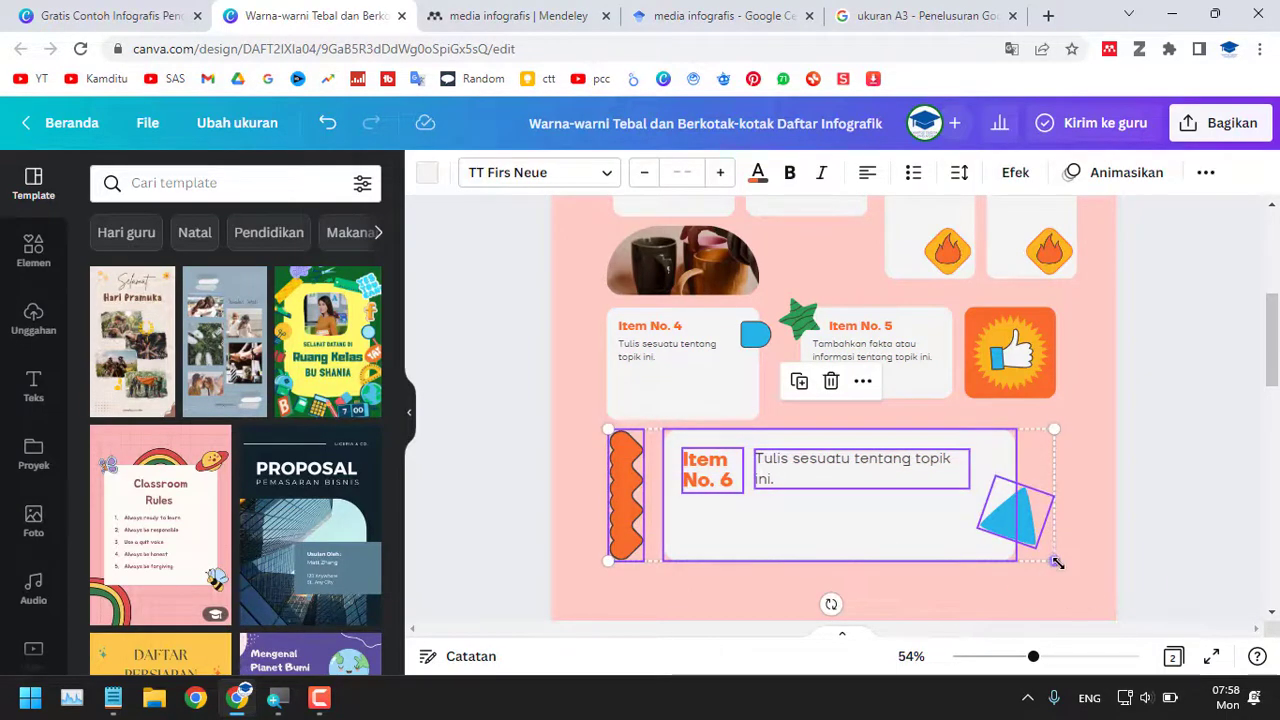
drag(1056, 563, 924, 537)
Duplicate the Item No. 4 card into the space right of Item No. 6, and move the blue triangle into the Item No. 6 card's lower-right corner
drag(526, 320, 761, 349)
drag(735, 390, 993, 467)
drag(886, 494, 857, 511)
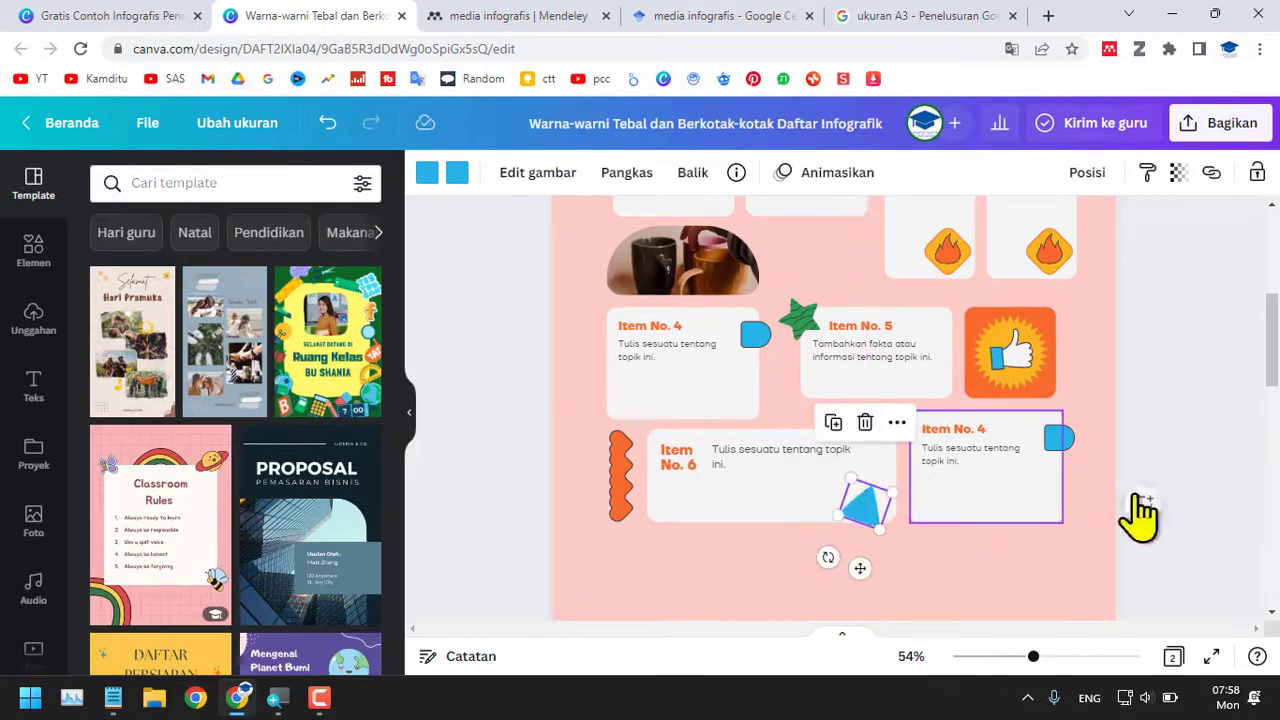
click(1190, 490)
Review the layout of page 1 and the source elements on page 2
scroll(1180, 592, up, 4)
scroll(1152, 551, down, 4)
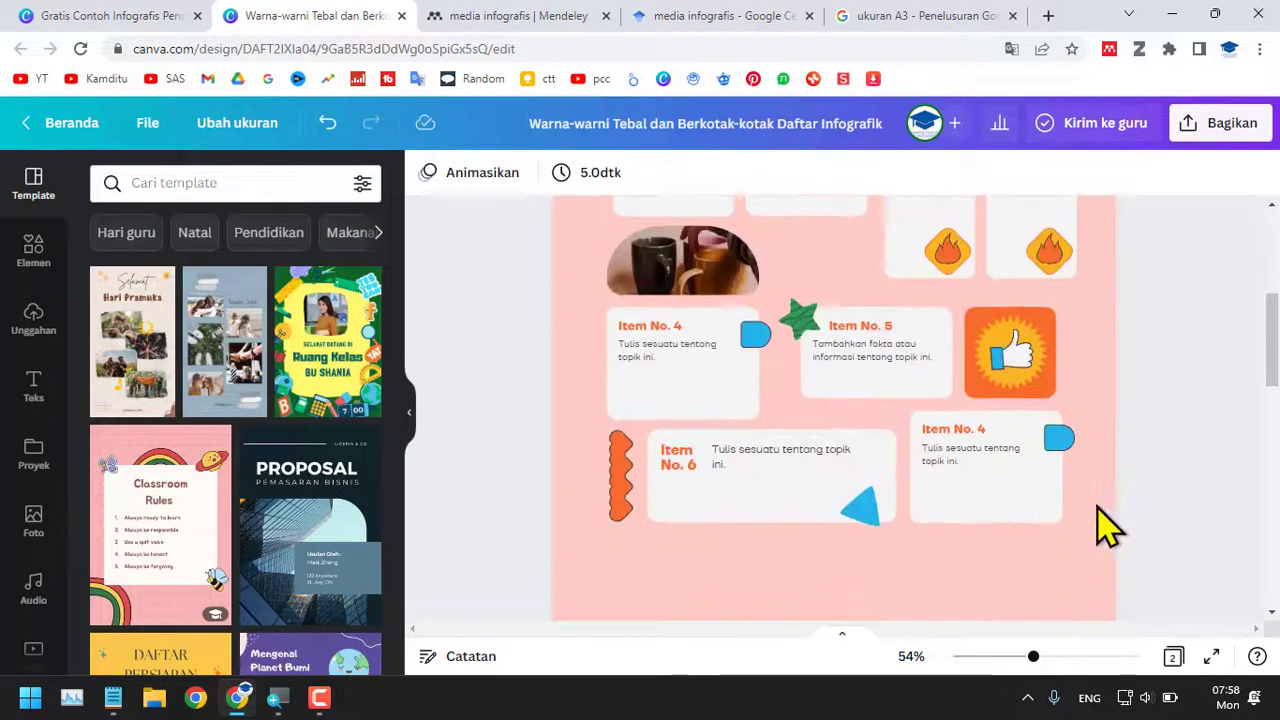
scroll(983, 451, down, 2)
scroll(985, 465, up, 2)
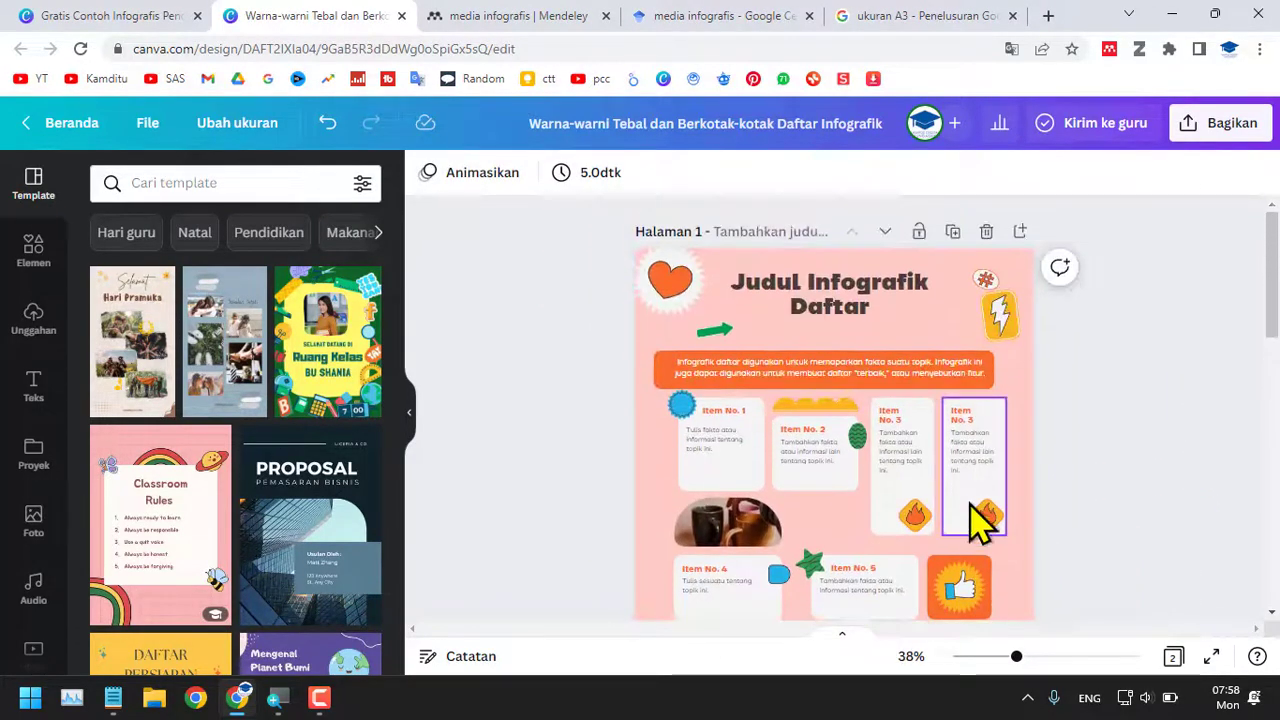
scroll(985, 540, down, 5)
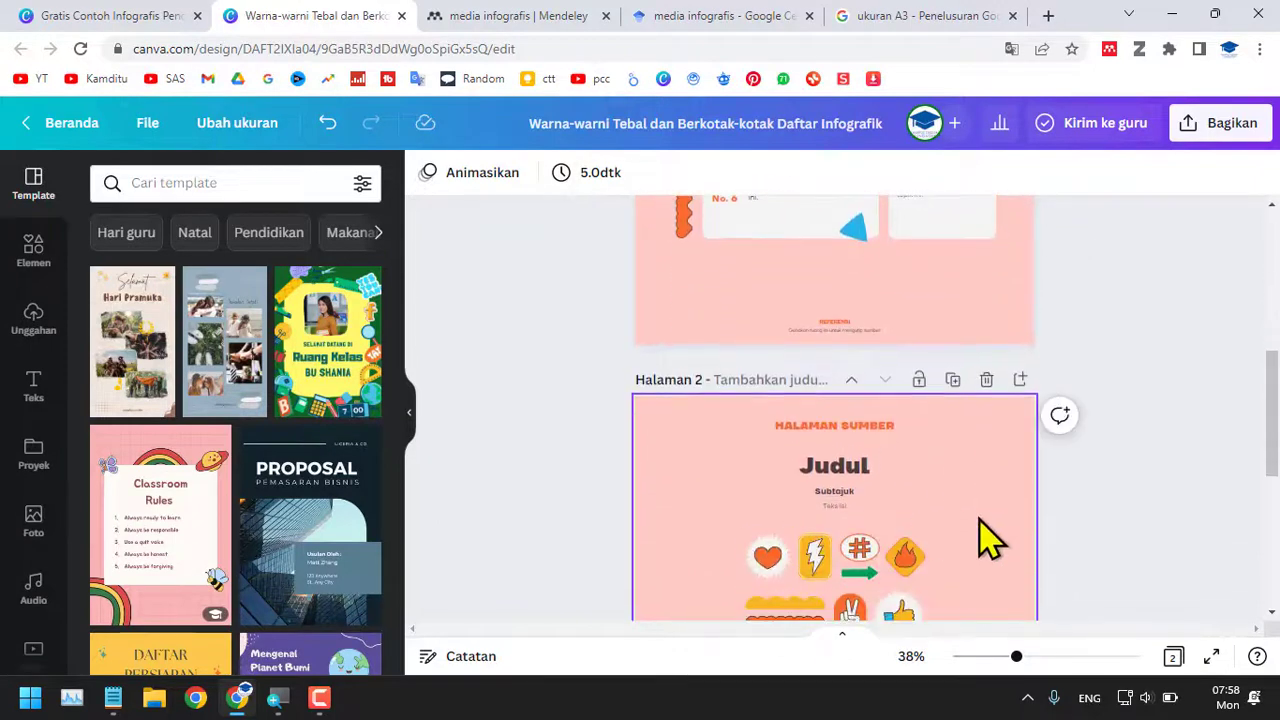
scroll(995, 518, down, 5)
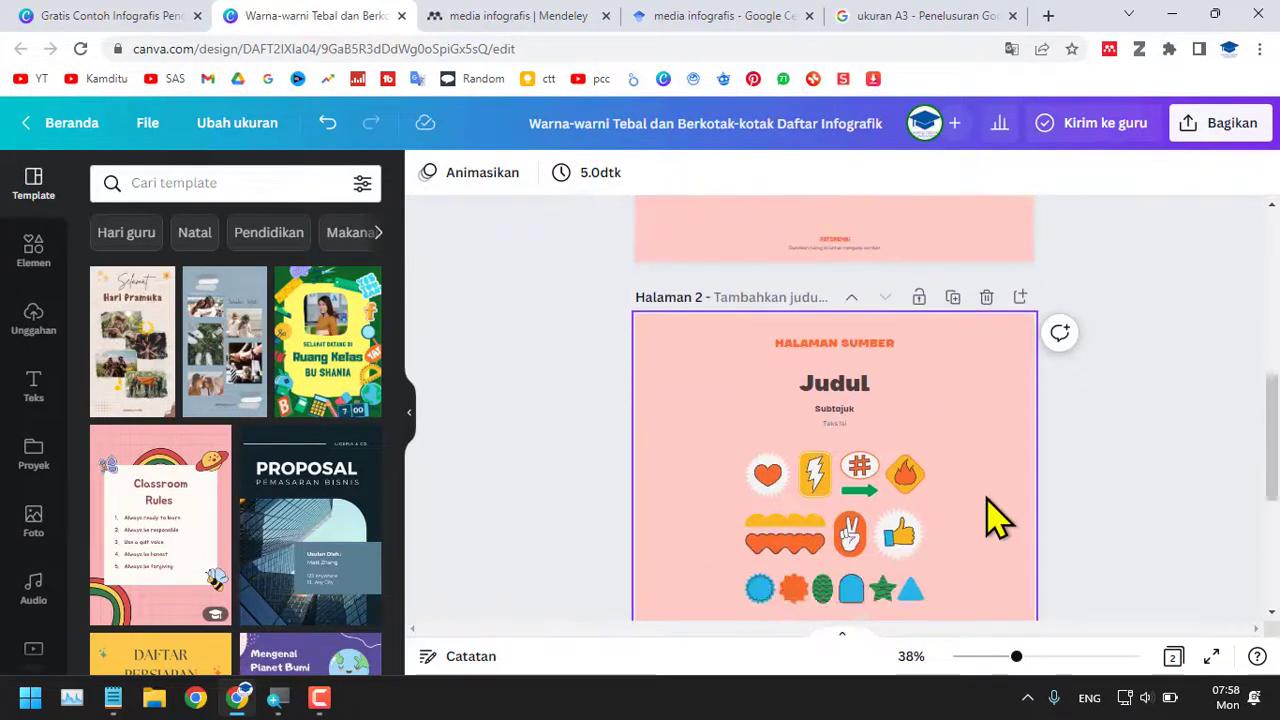
scroll(1000, 518, up, 8)
scroll(1000, 515, up, 2)
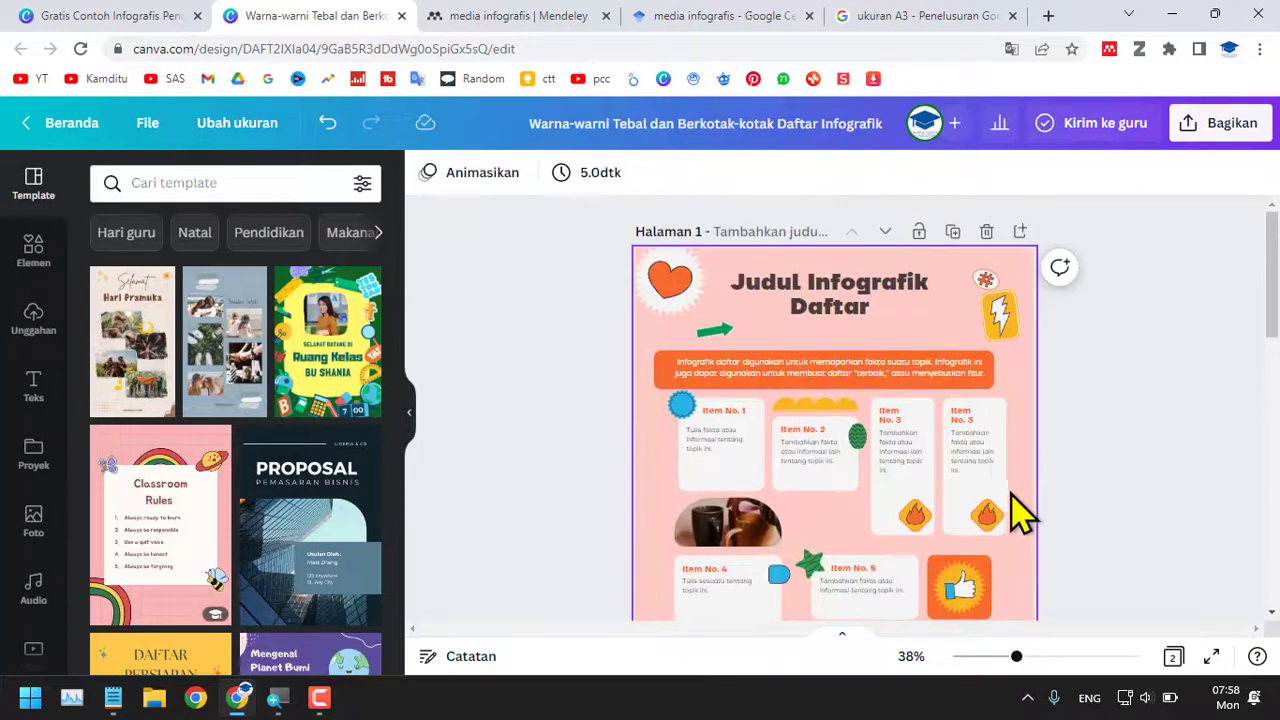
Duplicate the row holding the Item No. 6 group and the copied Item No. 4 card, and place it directly below the original row
scroll(1023, 520, down, 5)
scroll(1023, 520, up, 3)
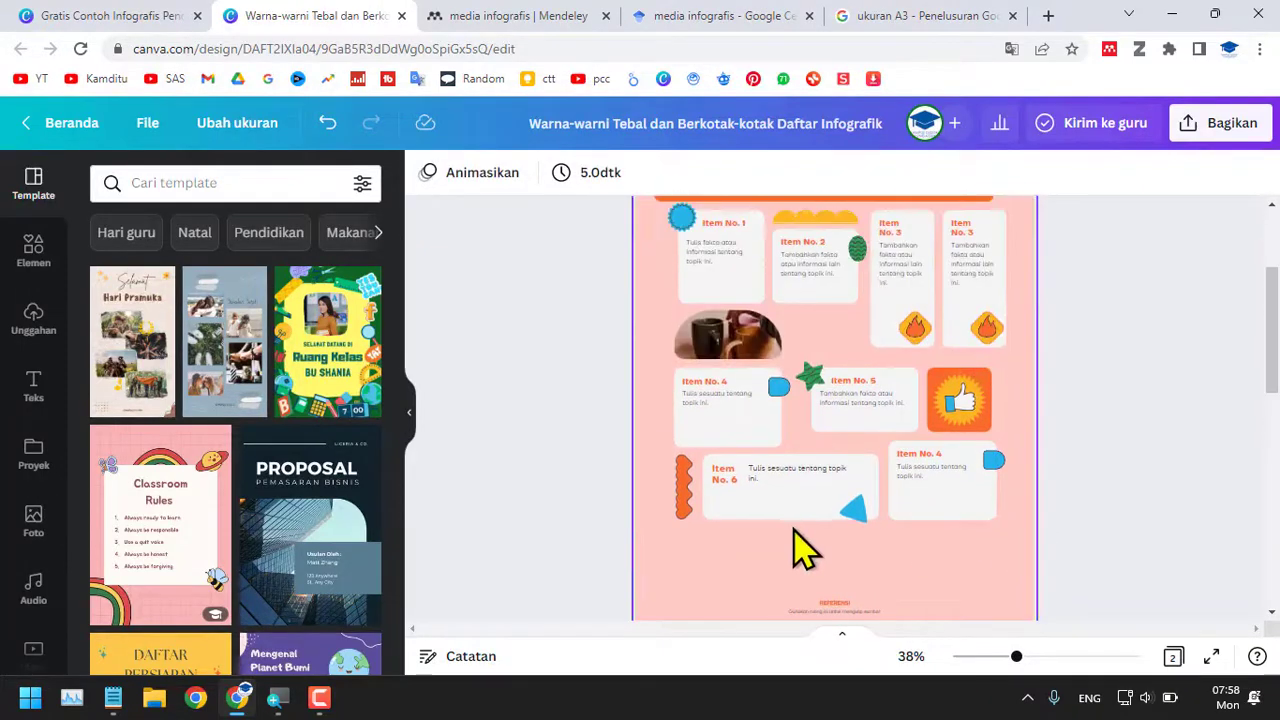
drag(589, 468, 1085, 530)
drag(1186, 551, 617, 470)
key(ctrl+d)
mouse_move(943, 488)
mouse_down()
mouse_move(920, 546)
mouse_move(926, 573)
mouse_move(938, 500)
mouse_up()
click(962, 512)
click(1114, 534)
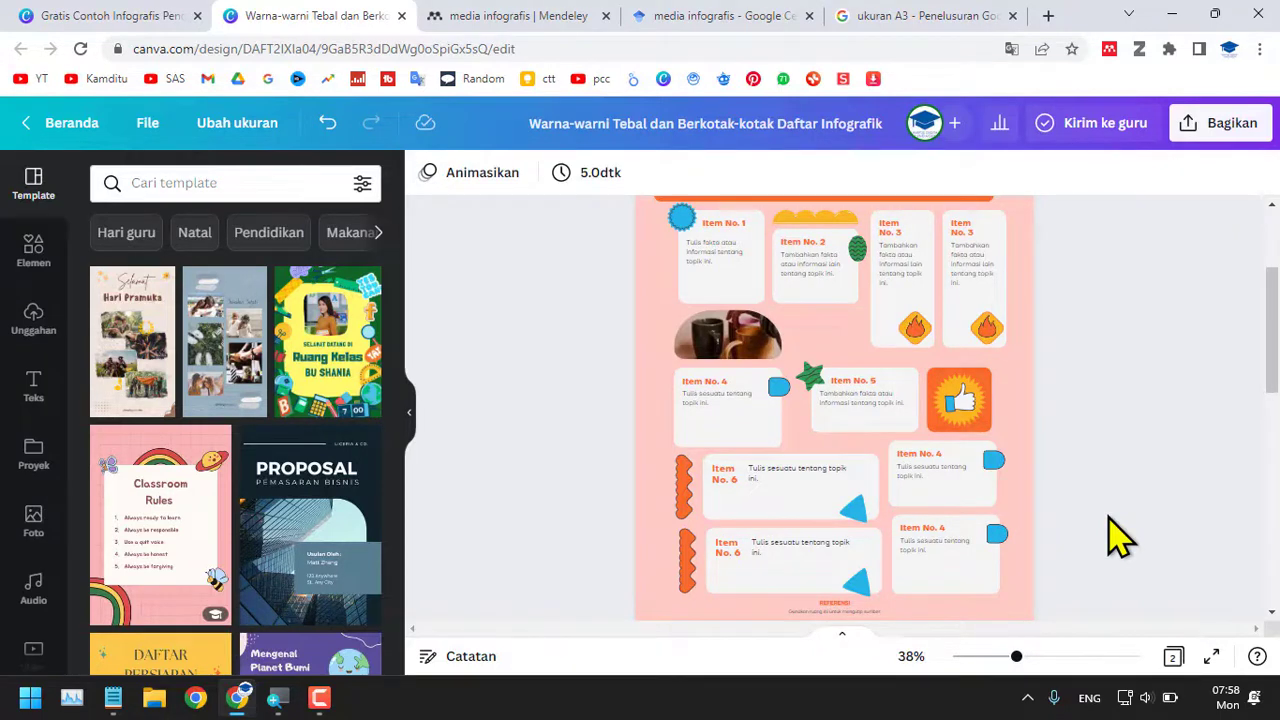
scroll(1000, 510, down, 4)
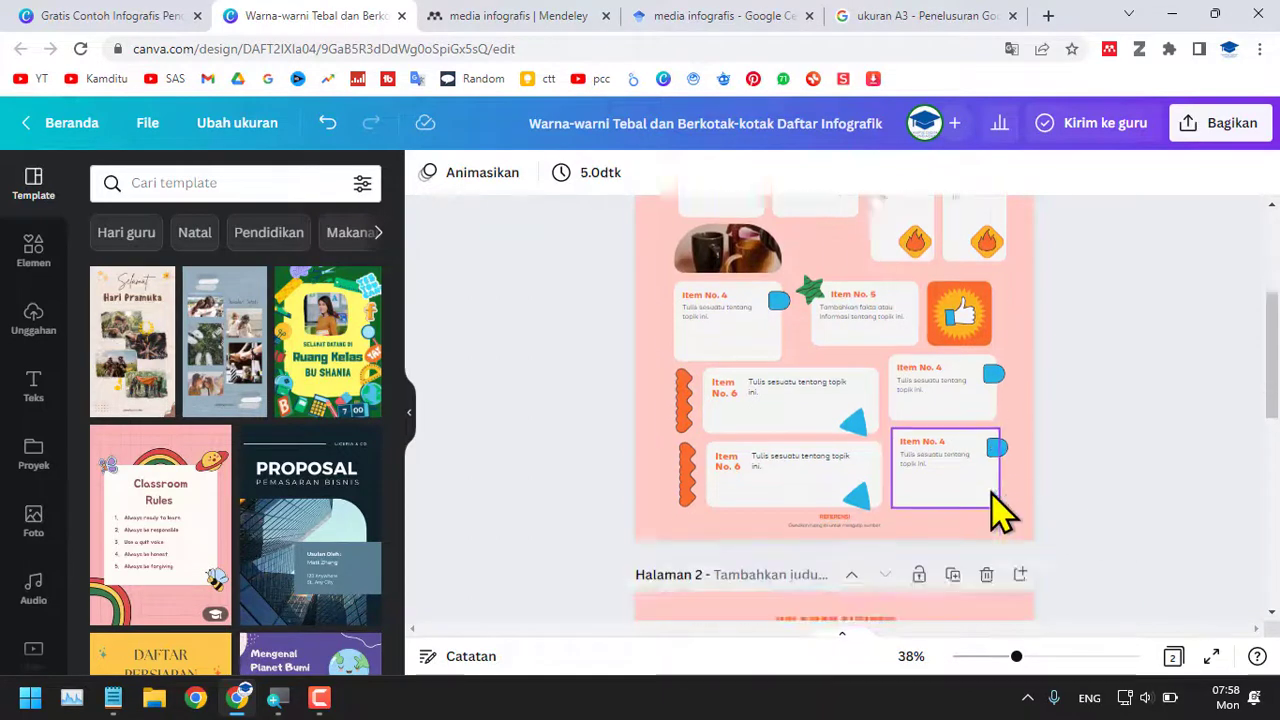
scroll(1000, 512, up, 5)
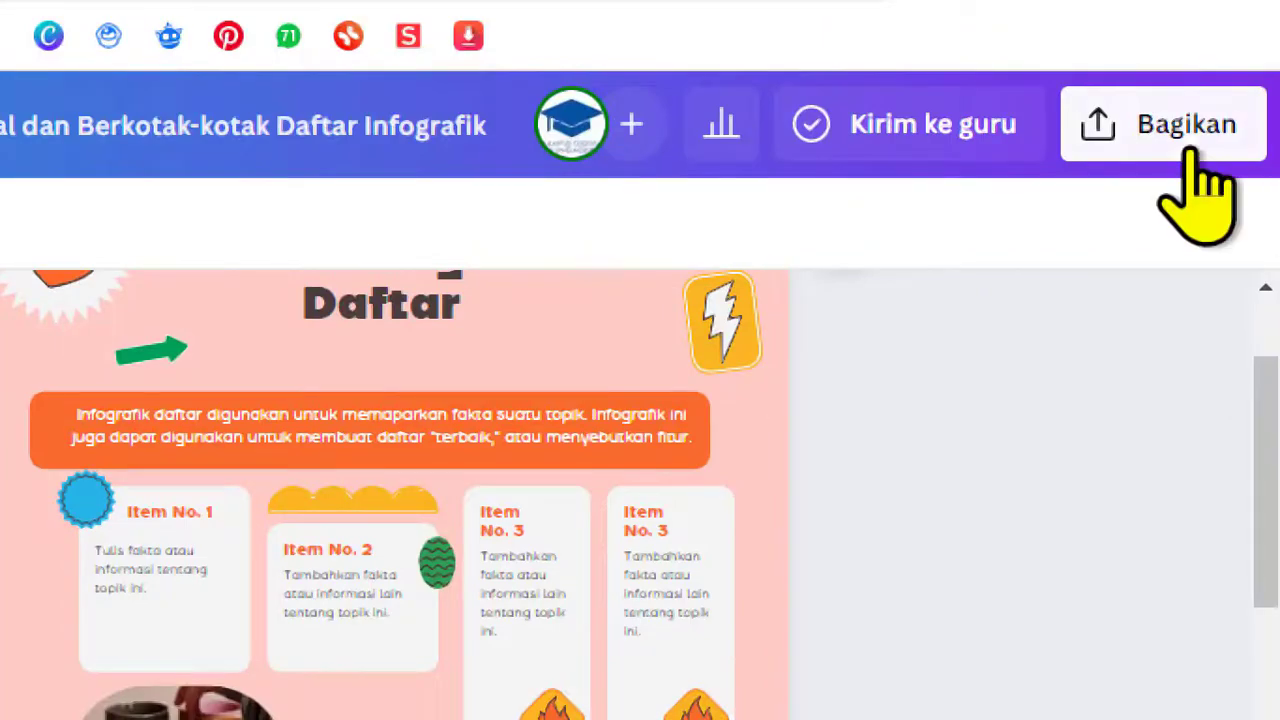
Open the design's download settings and set the file type to Cetak PDF
click(1213, 135)
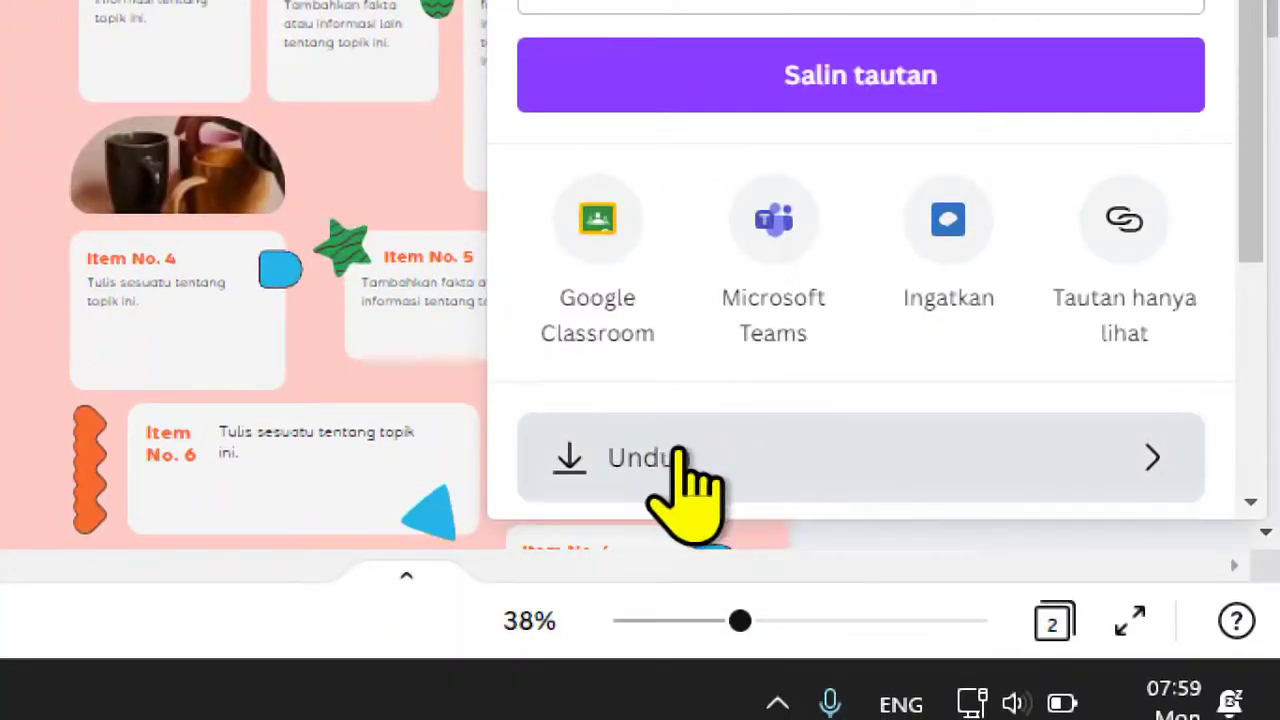
click(652, 455)
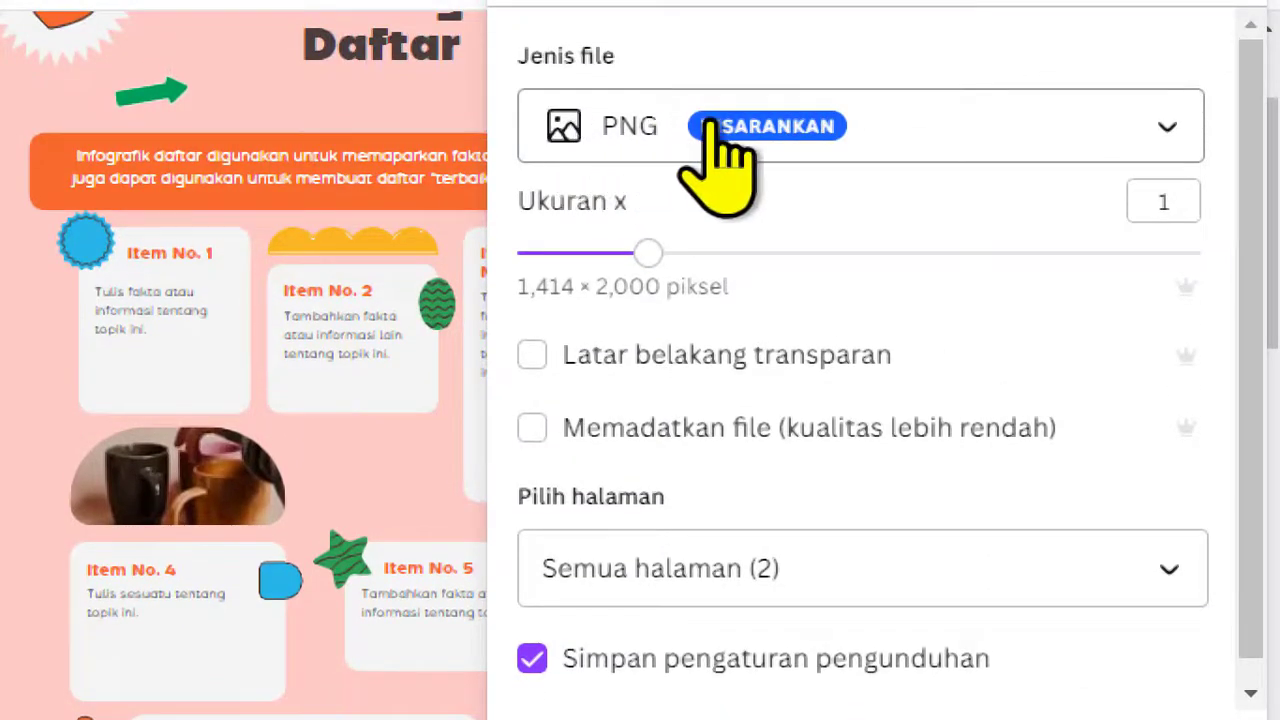
click(718, 165)
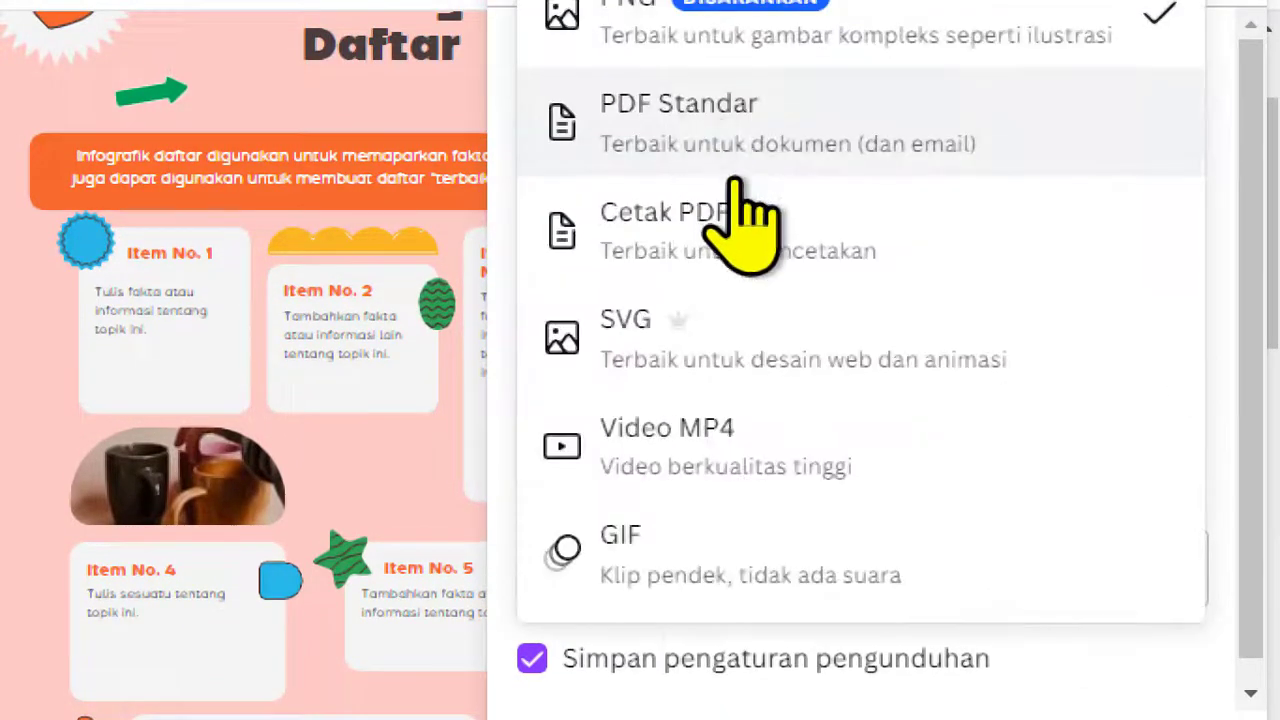
click(737, 275)
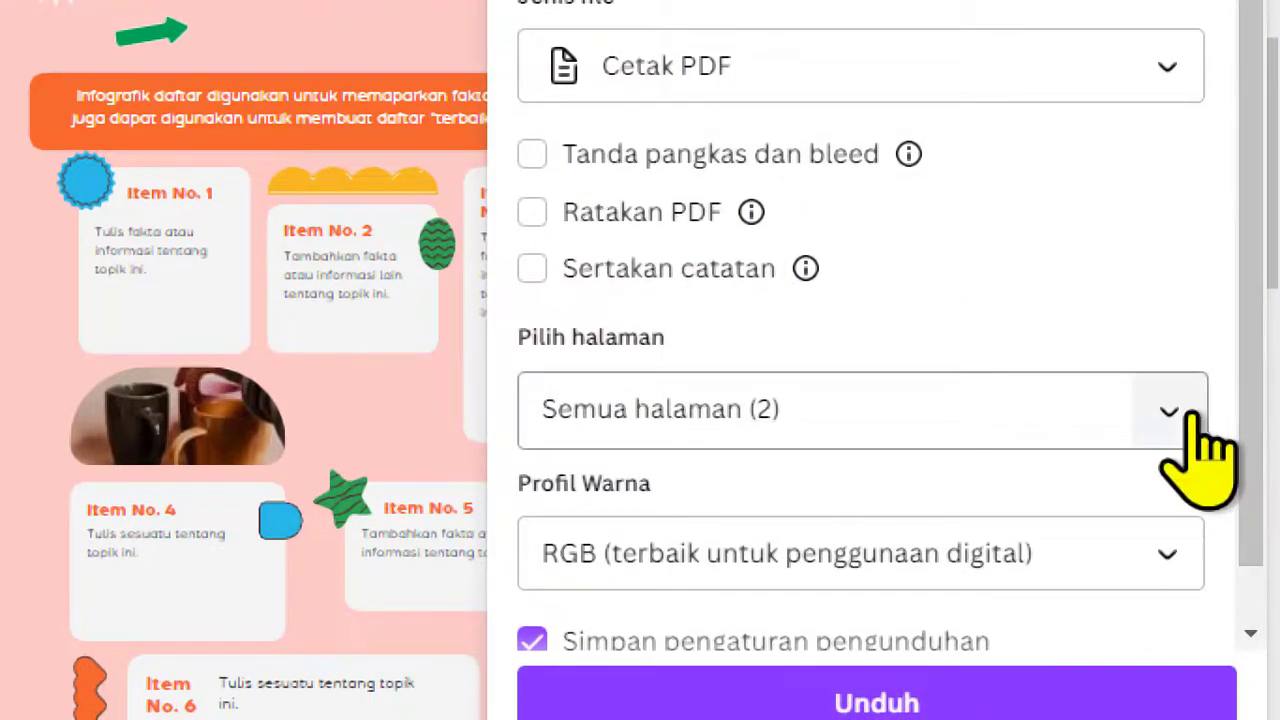
Exclude Halaman 2 from the export and download only Halaman 1
click(1195, 413)
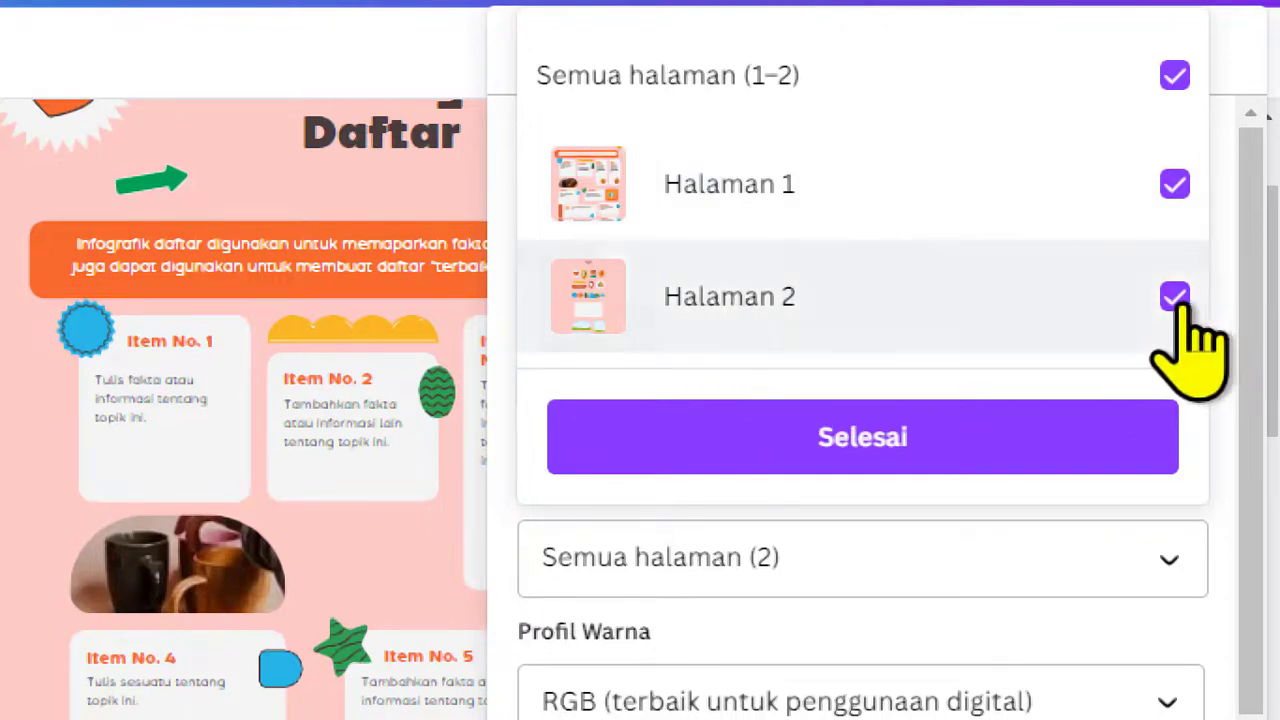
click(1175, 297)
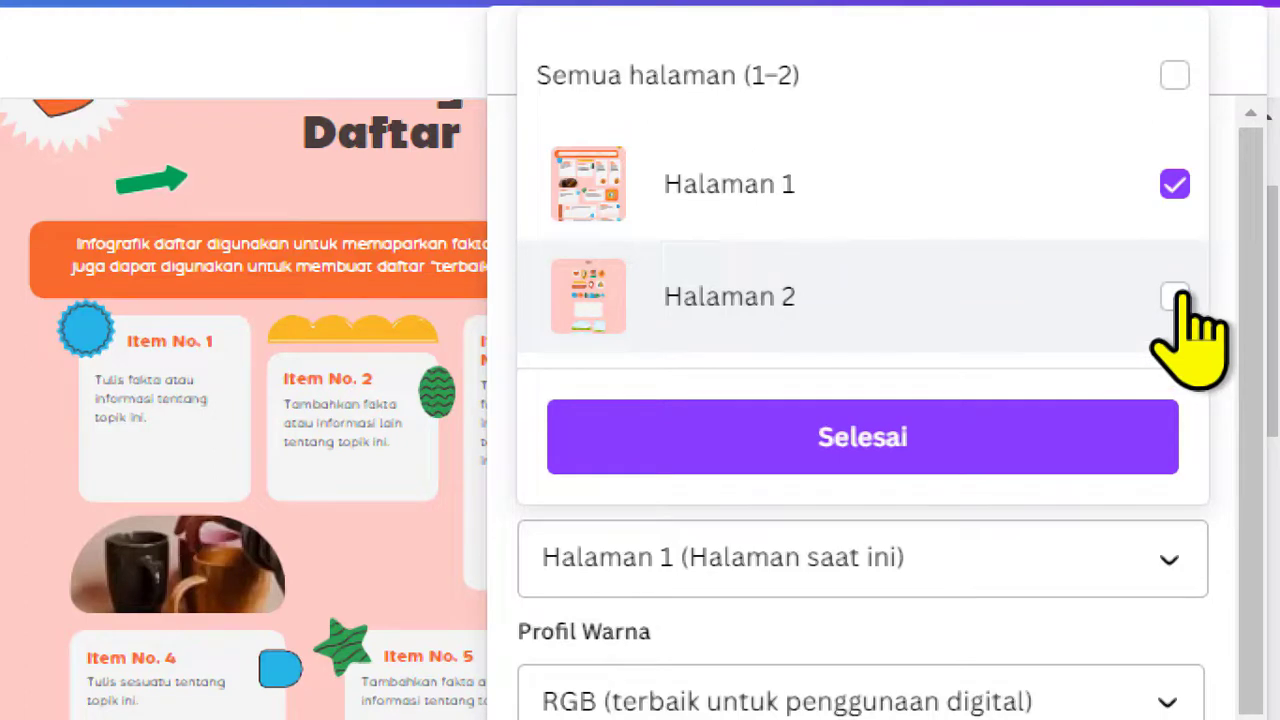
click(707, 437)
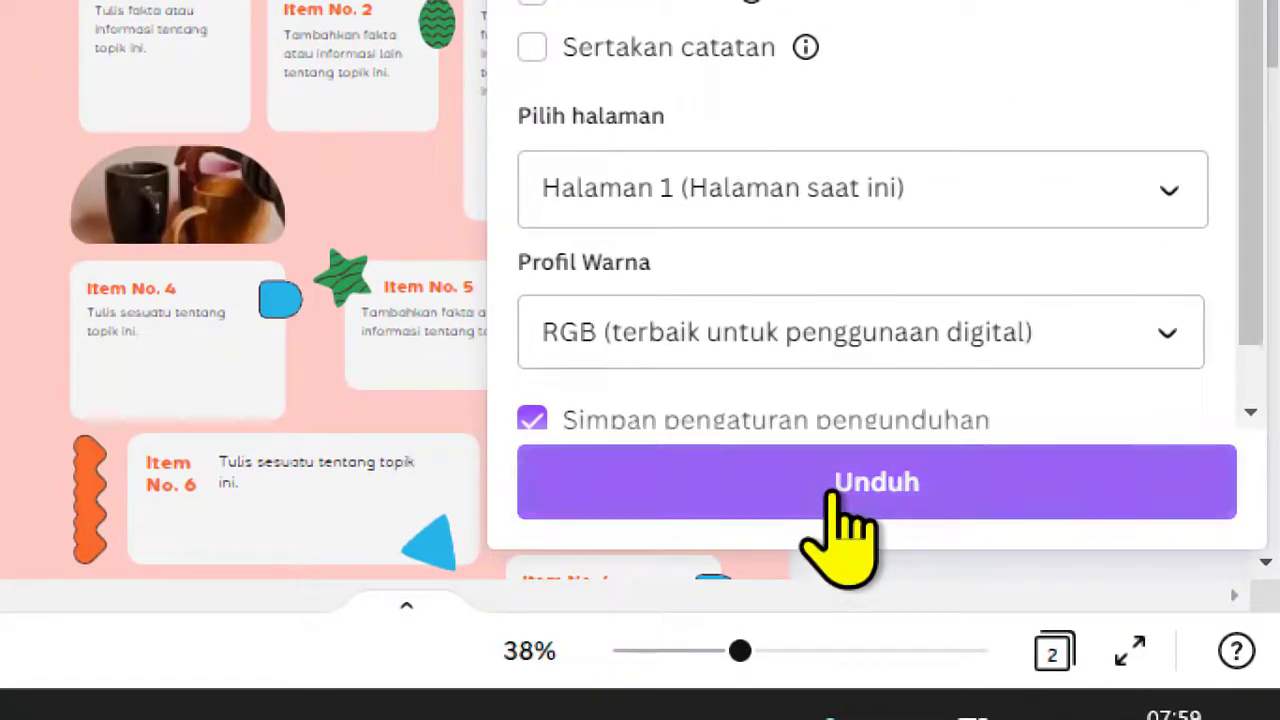
click(835, 495)
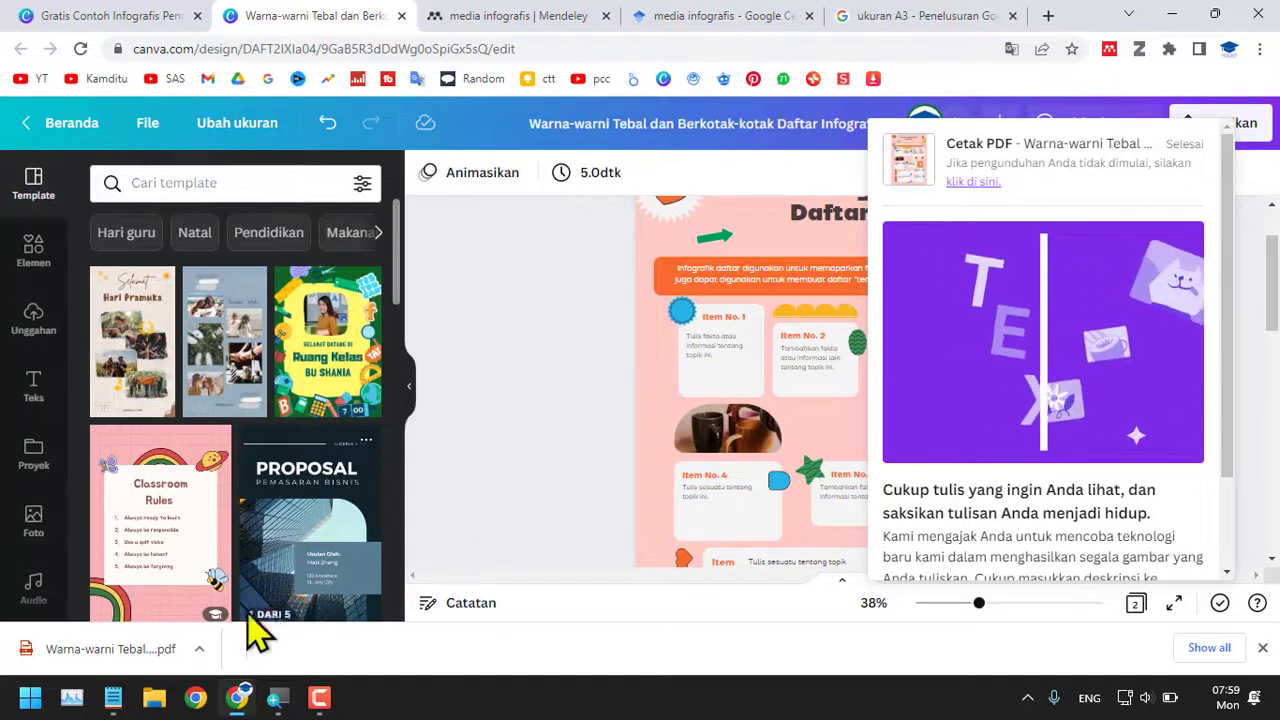
Open the options for the downloaded PDF file
click(200, 648)
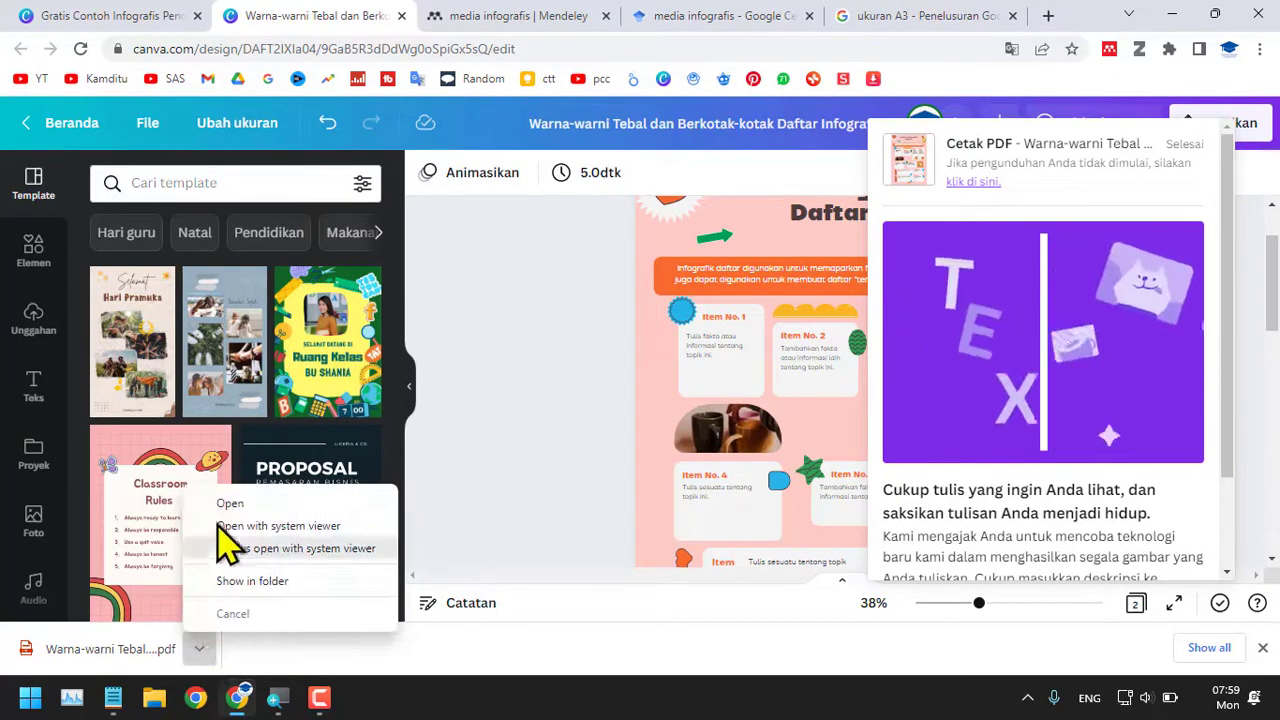